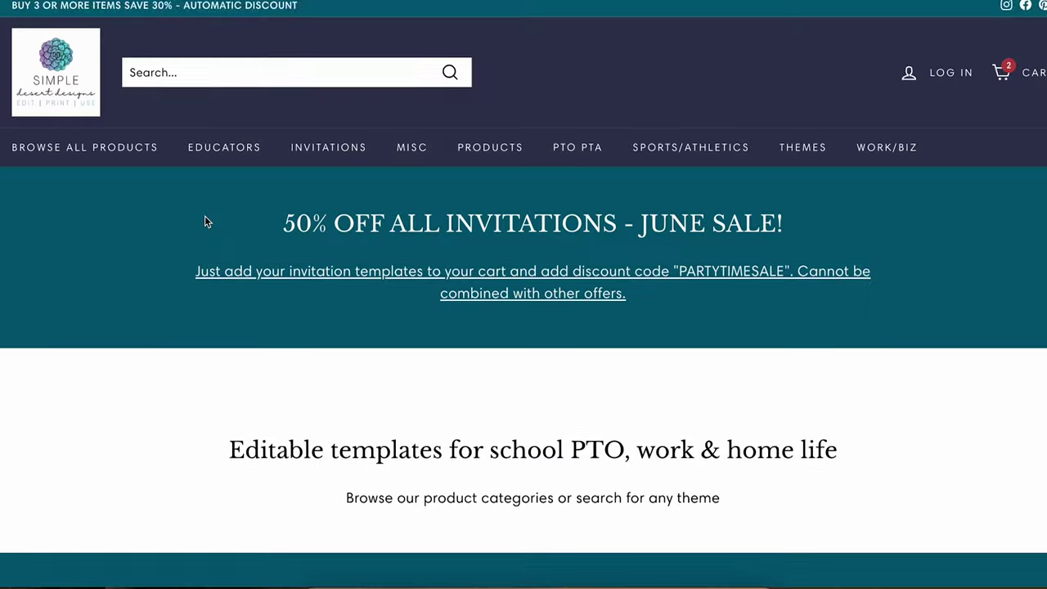
After the failed desktop Core Web Vitals check with CLS 0.73, scroll down the storefront homepage
scroll(204, 221, down, 5)
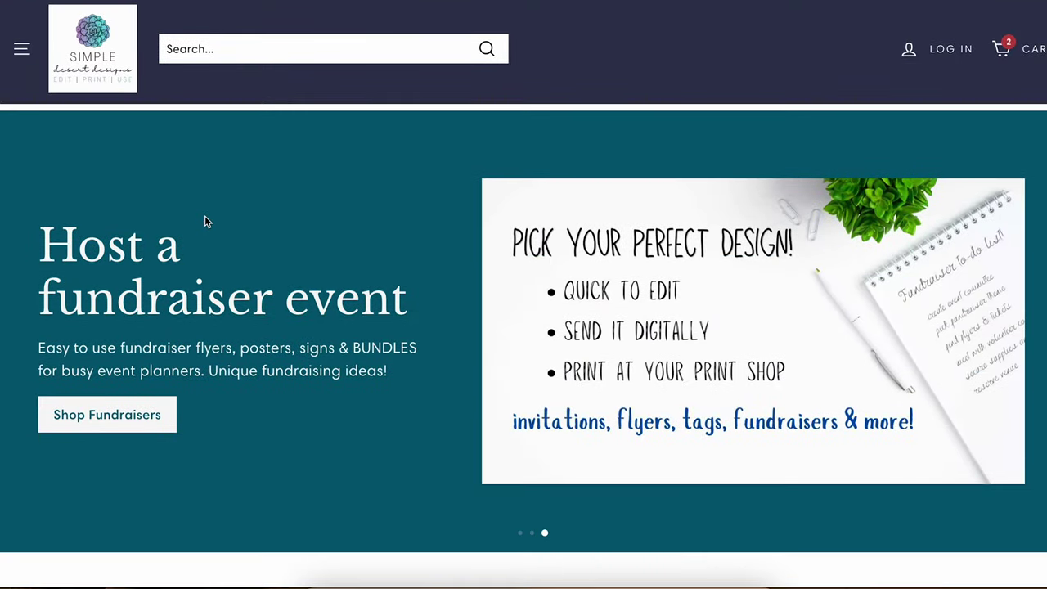
scroll(204, 217, down, 5)
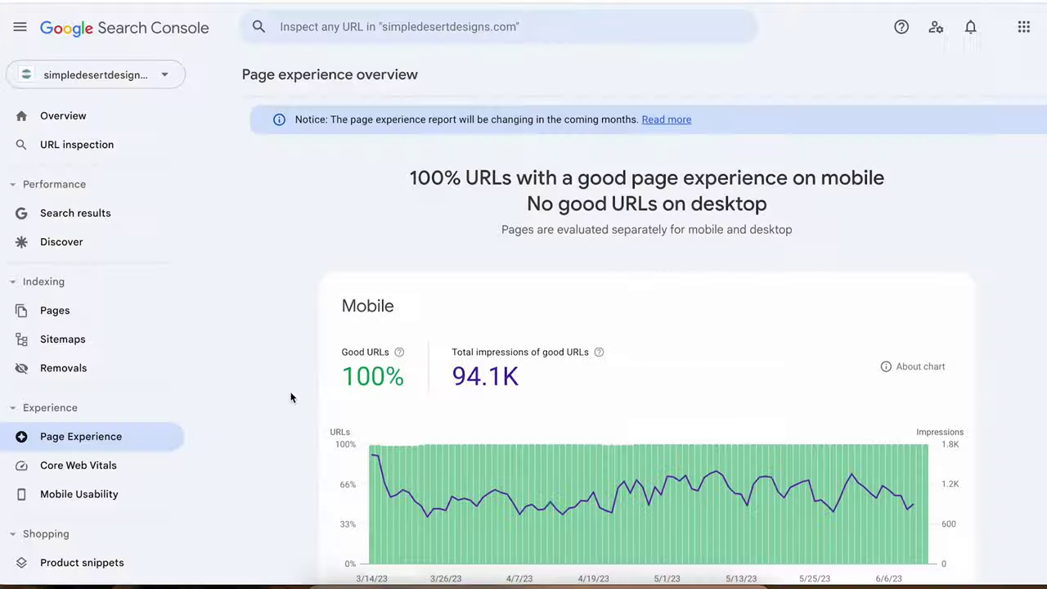
scroll(290, 397, down, 5)
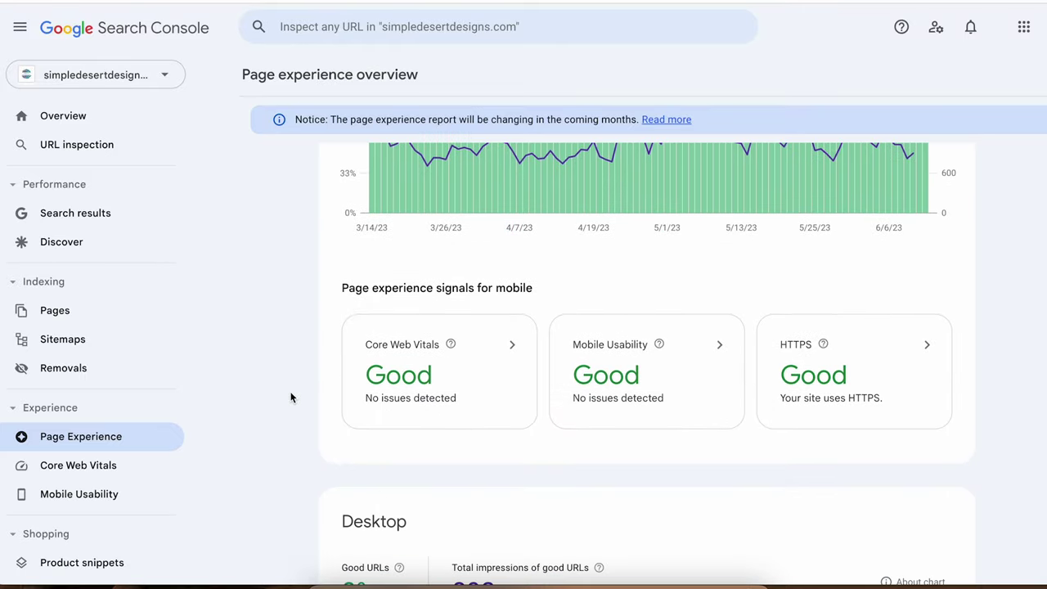
scroll(290, 397, down, 4)
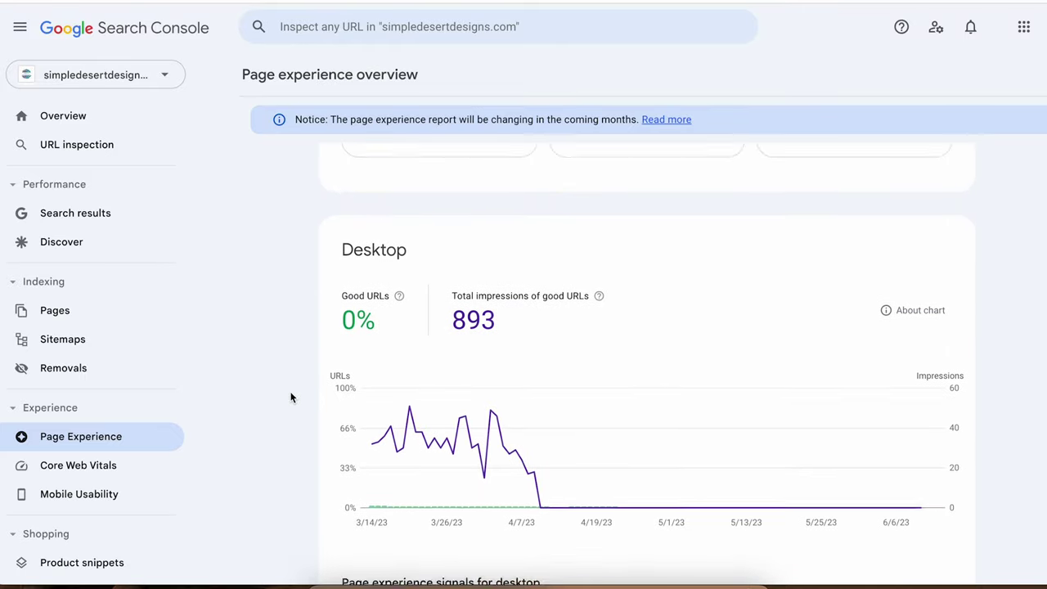
scroll(291, 398, down, 3)
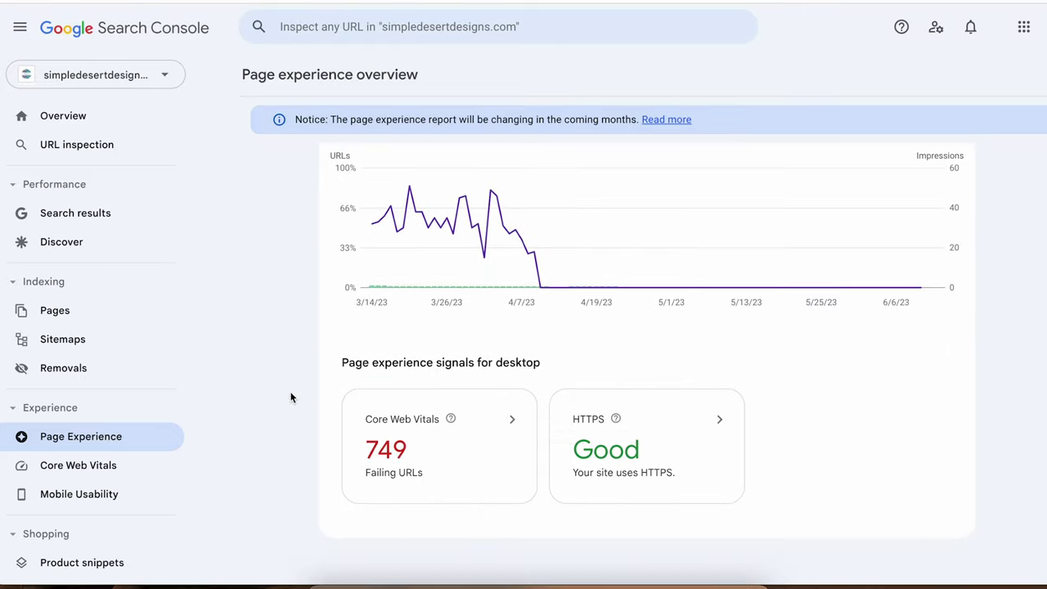
click(389, 464)
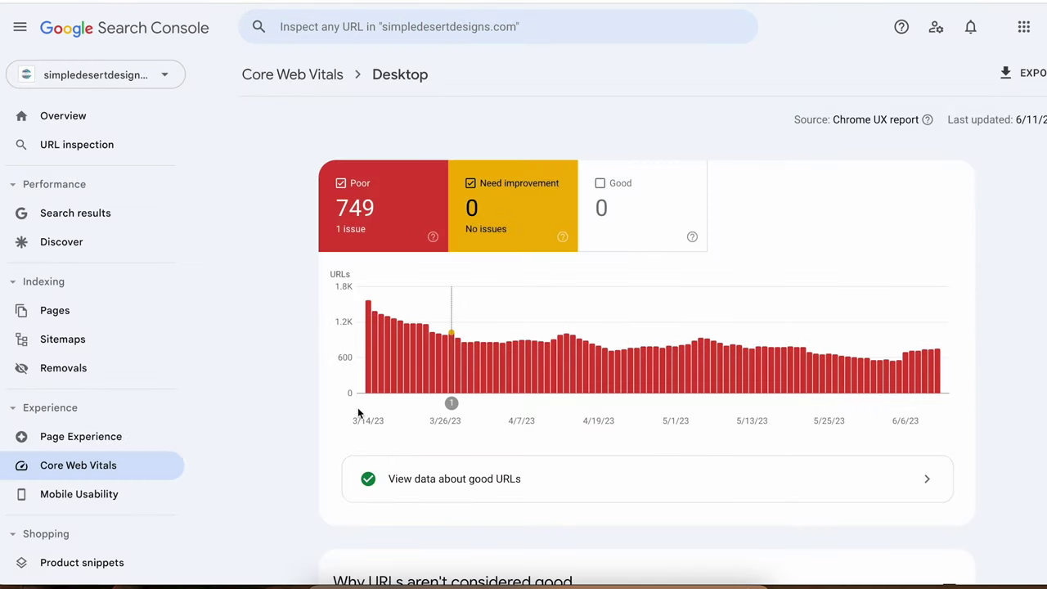
scroll(275, 326, down, 1)
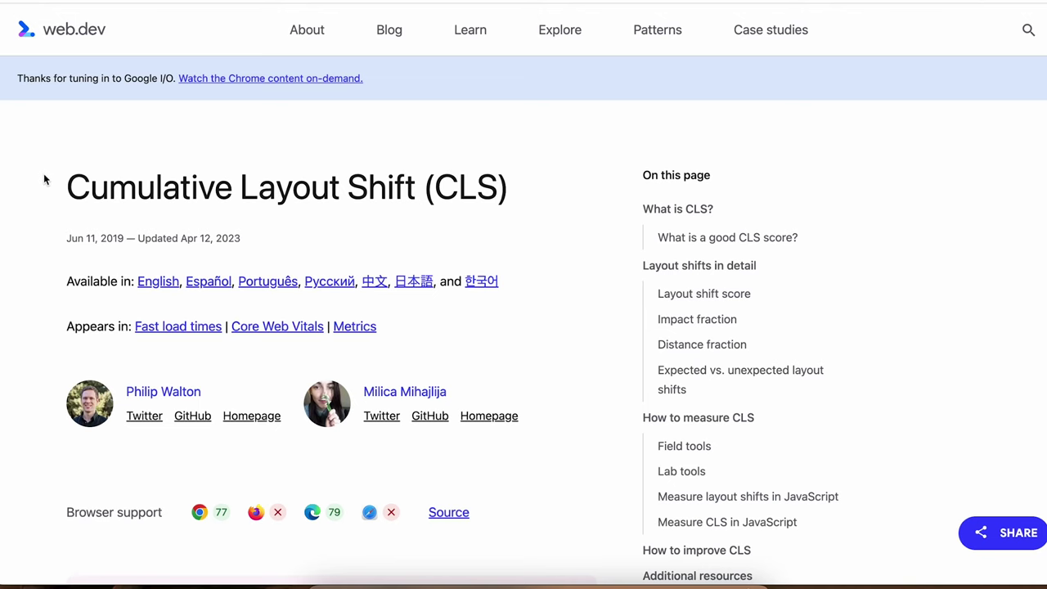
Read the CLS article down to the order-confirmation screencast, then highlight the 0.25 (desktop) threshold
drag(47, 183, 520, 188)
click(565, 202)
scroll(571, 229, down, 5)
scroll(572, 246, down, 7)
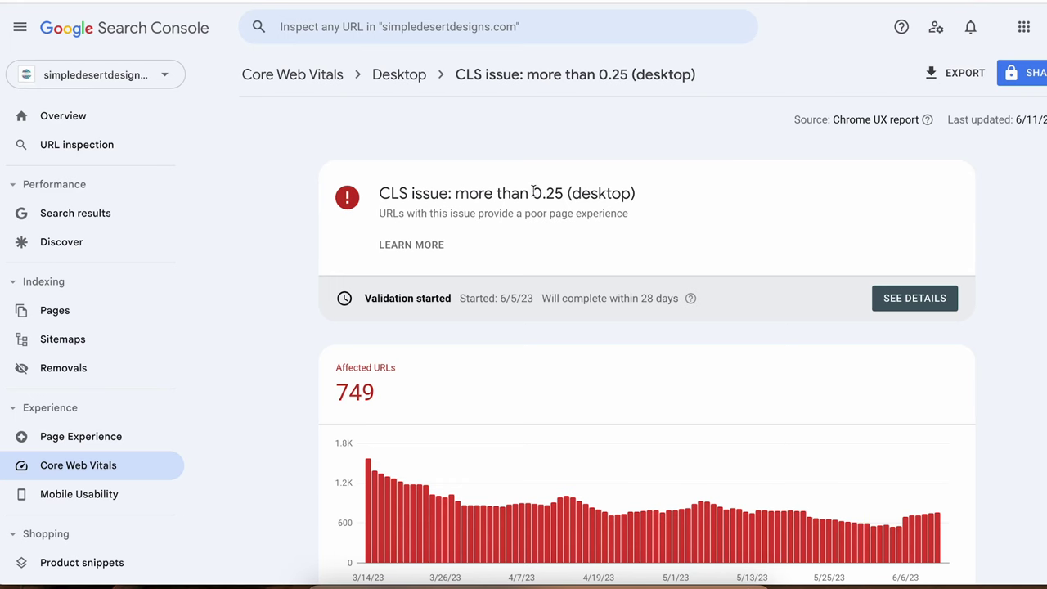
drag(533, 193, 628, 193)
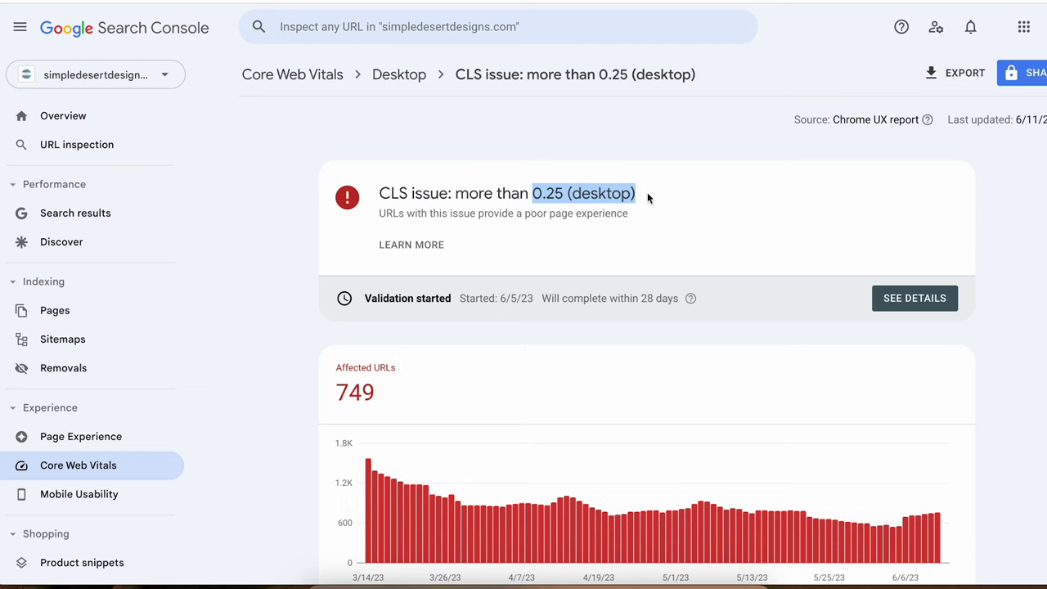
Select the 0.001 Cumulative Layout Shift value in PageSpeed's mobile metrics (Performance 71)
click(566, 249)
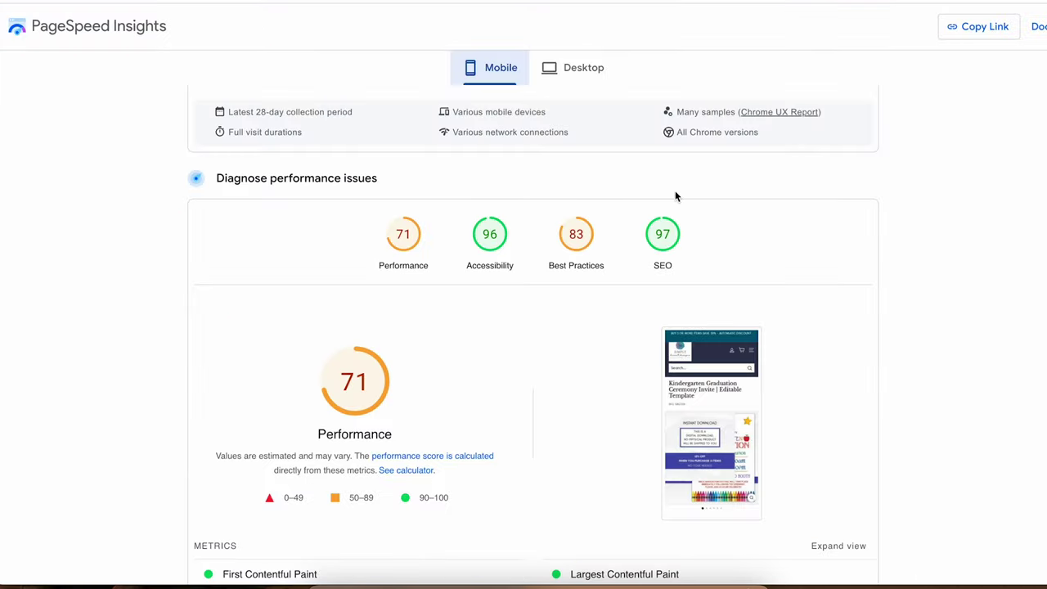
scroll(743, 246, down, 2)
scroll(747, 252, down, 3)
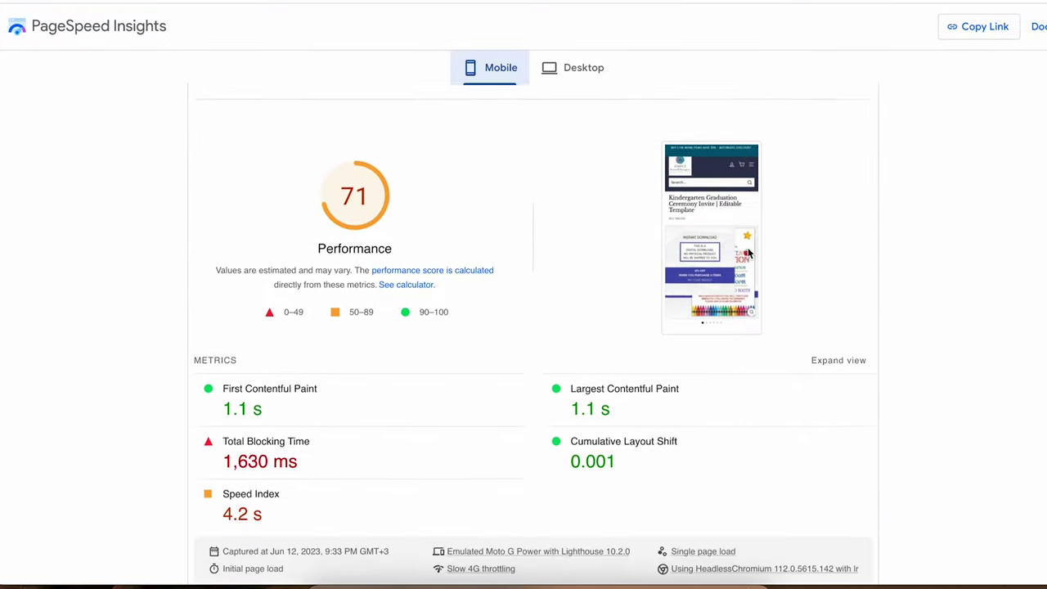
drag(570, 458, 631, 458)
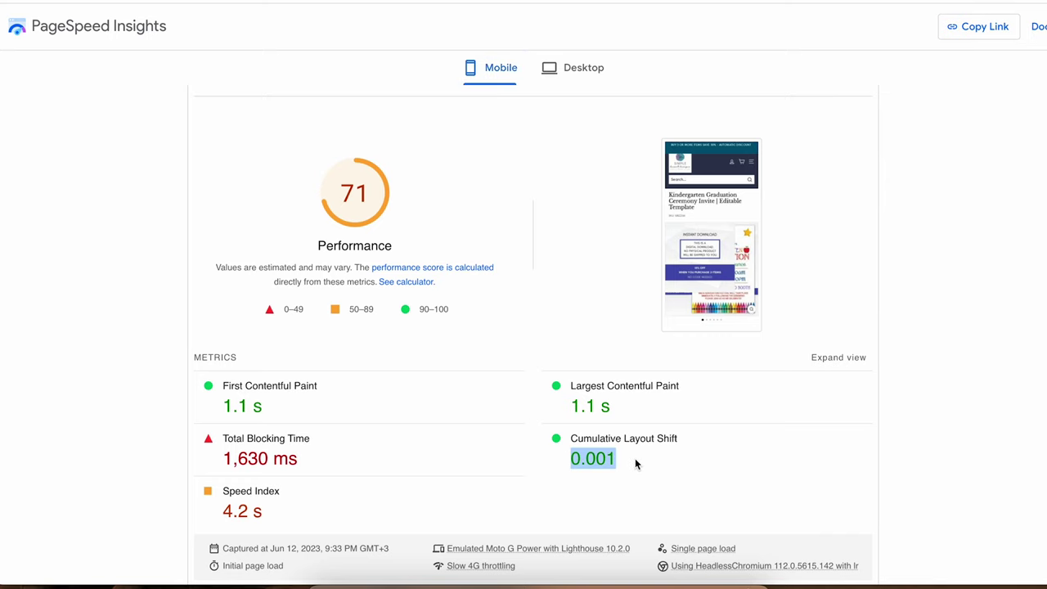
scroll(636, 458, down, 1)
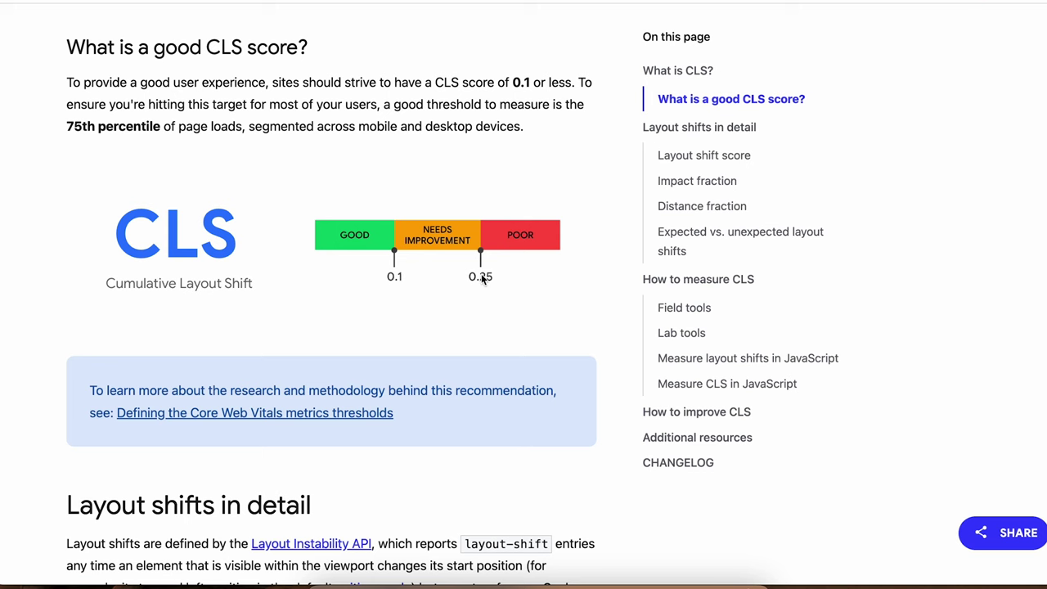
Scroll the CLS article from the good-score thresholds down to the Distance fraction diagrams
scroll(481, 276, down, 6)
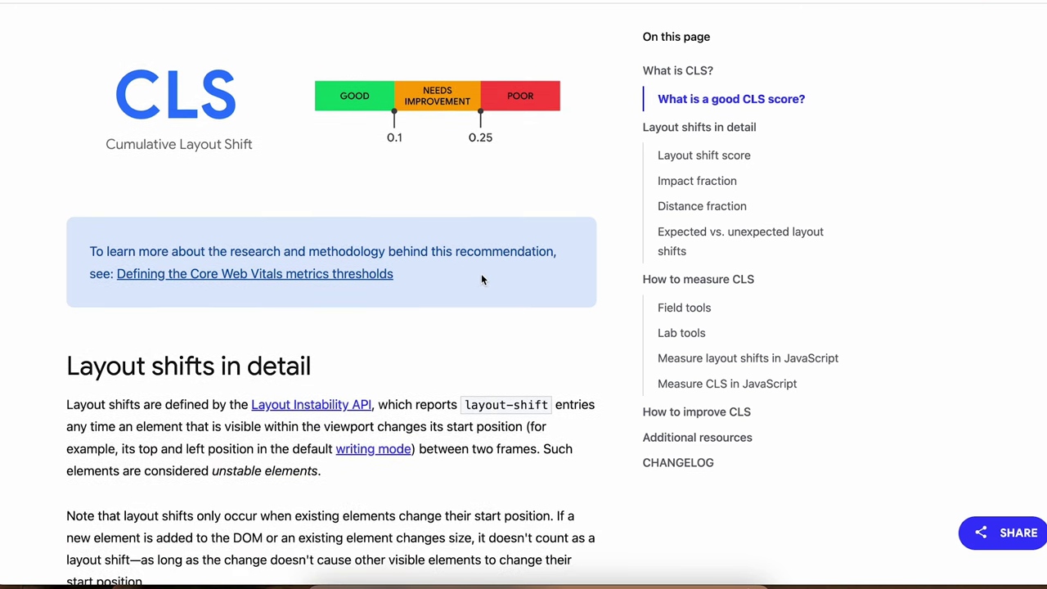
scroll(481, 275, down, 7)
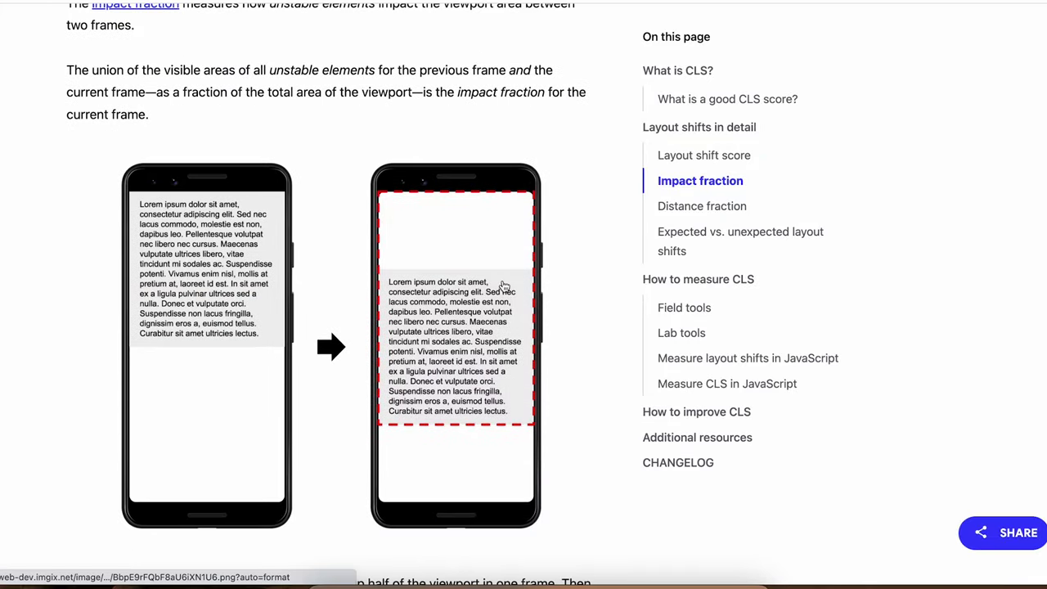
scroll(577, 294, down, 9)
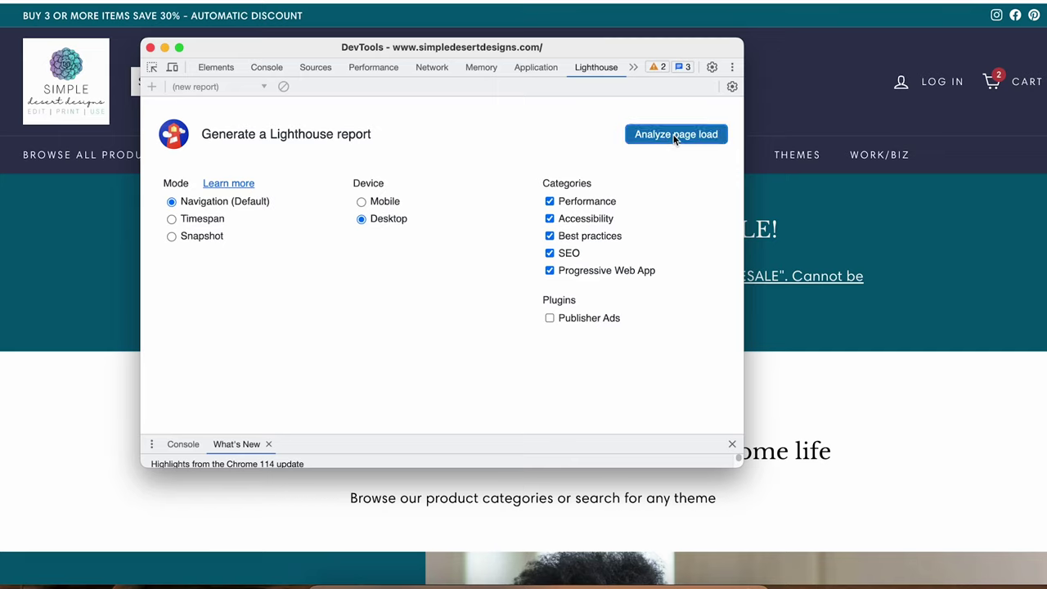
Run a Lighthouse page-load audit of the store homepage and scroll into the scores
click(675, 136)
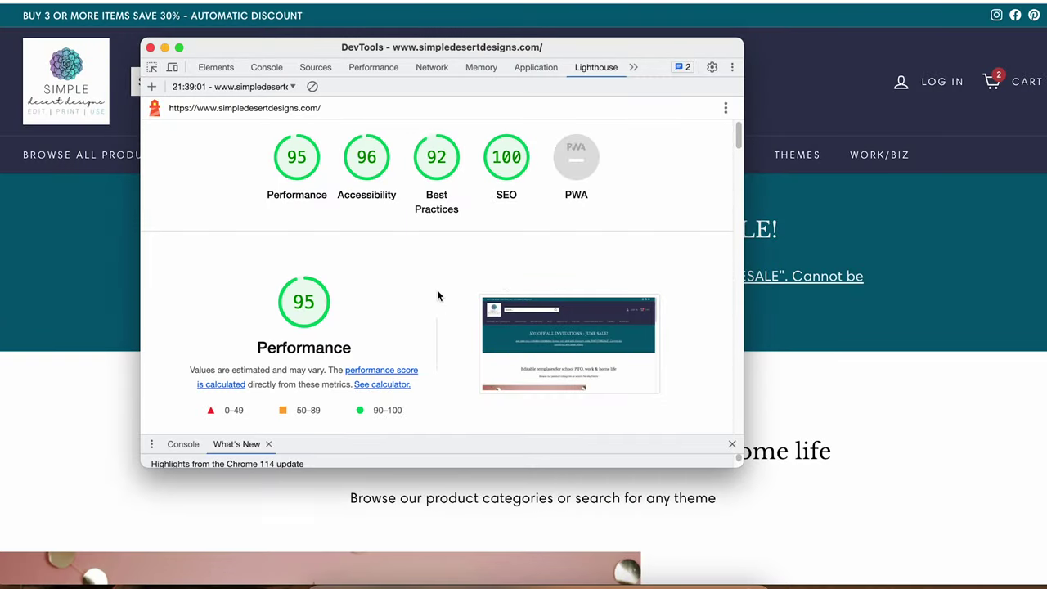
scroll(428, 295, down, 5)
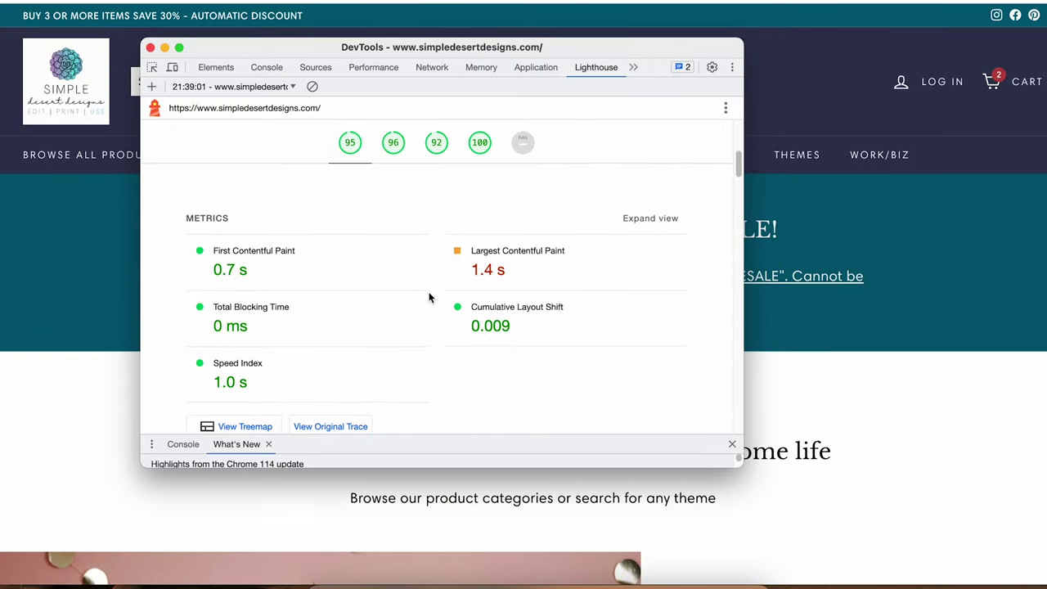
Scroll the Lighthouse metrics (CLS 0.009, Total Blocking Time 0 ms) to the filmstrip and Opportunities
scroll(428, 297, down, 2)
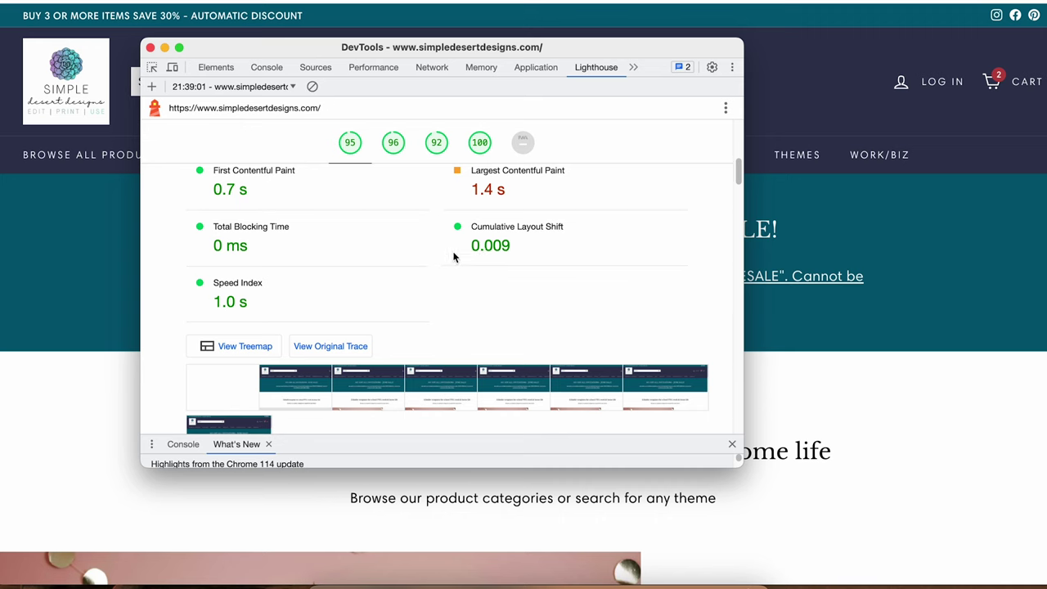
scroll(454, 257, down, 1)
scroll(411, 280, up, 2)
scroll(409, 282, down, 4)
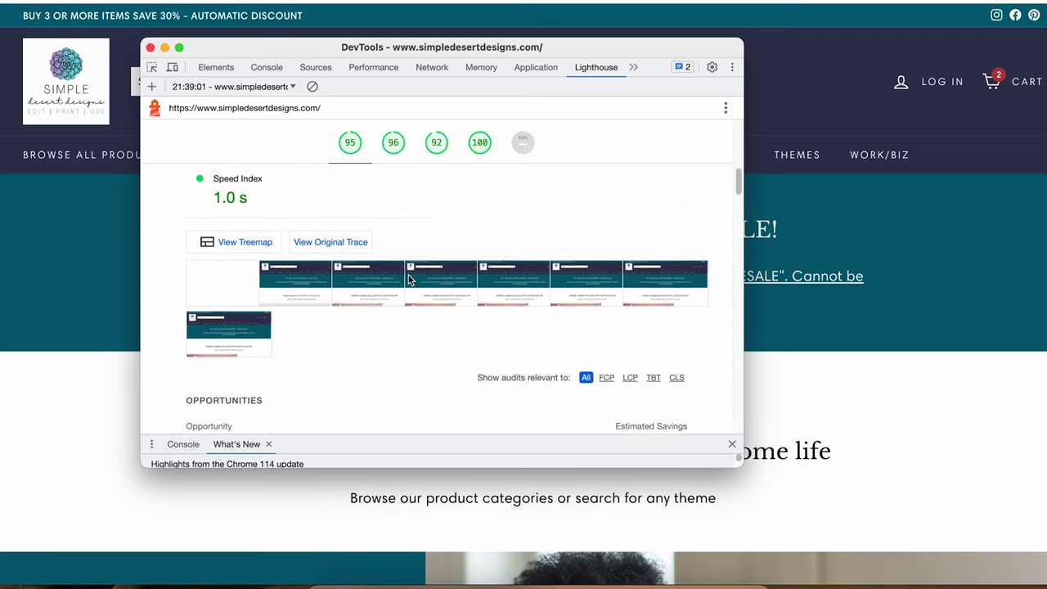
scroll(409, 281, up, 1)
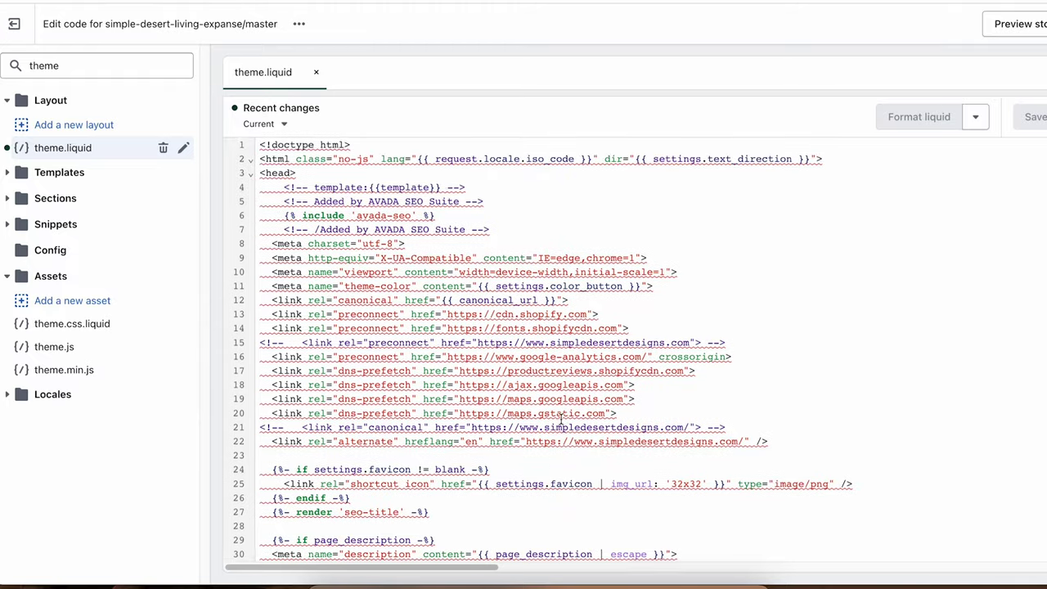
Highlight the media="print" and onload attributes of the theme.css link on line 55 of theme.liquid
scroll(561, 419, down, 5)
scroll(561, 419, down, 7)
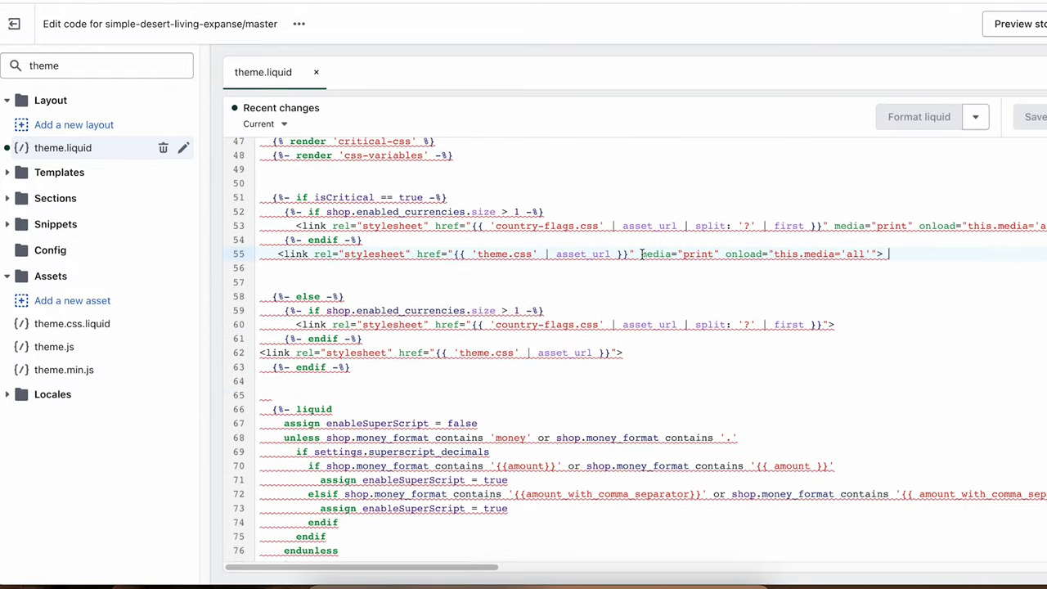
drag(641, 255, 859, 254)
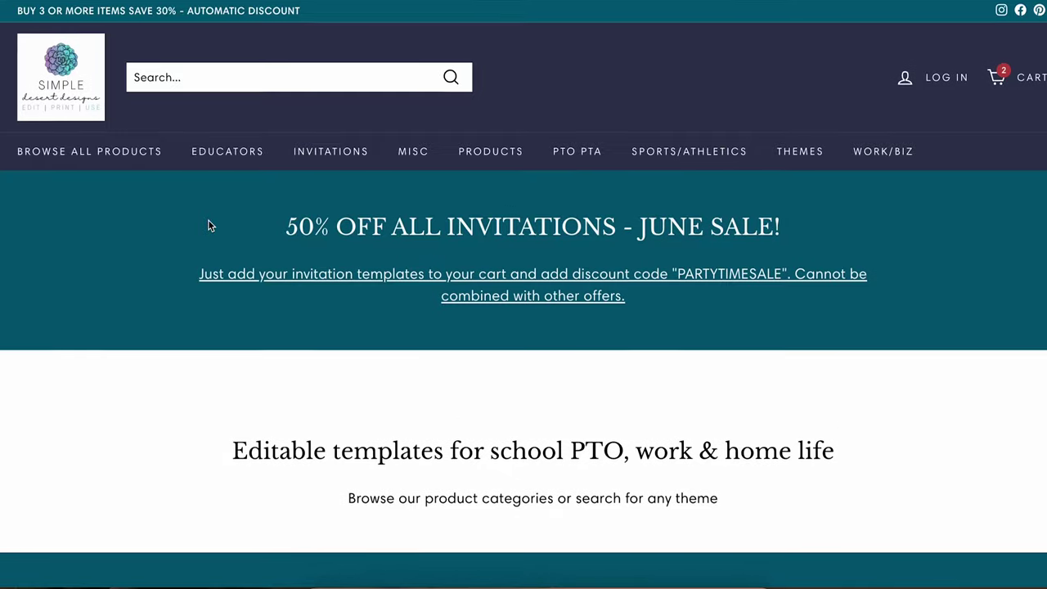
scroll(208, 222, down, 7)
scroll(208, 226, down, 5)
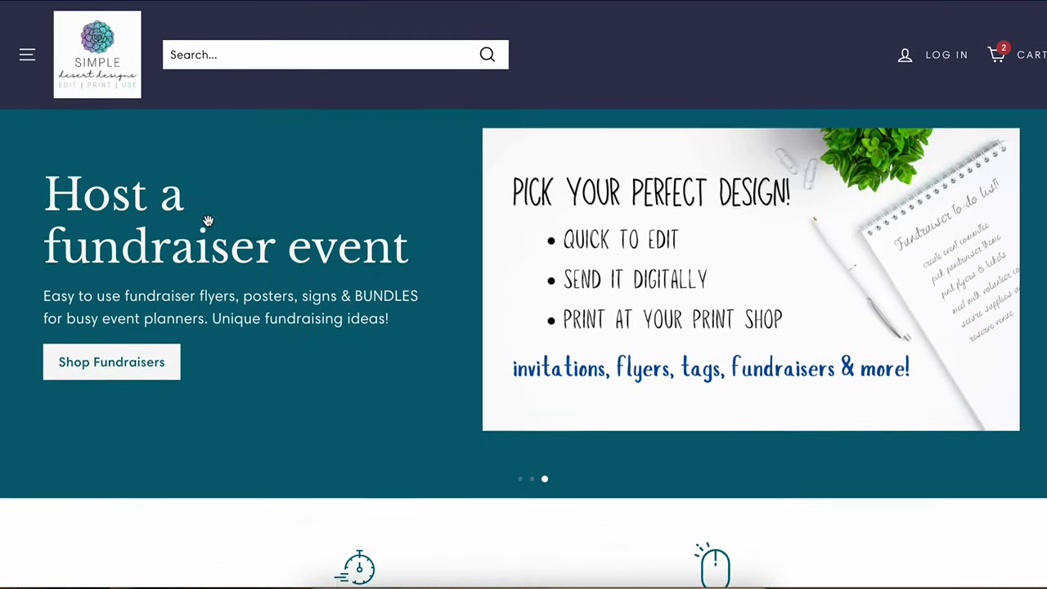
scroll(208, 221, down, 2)
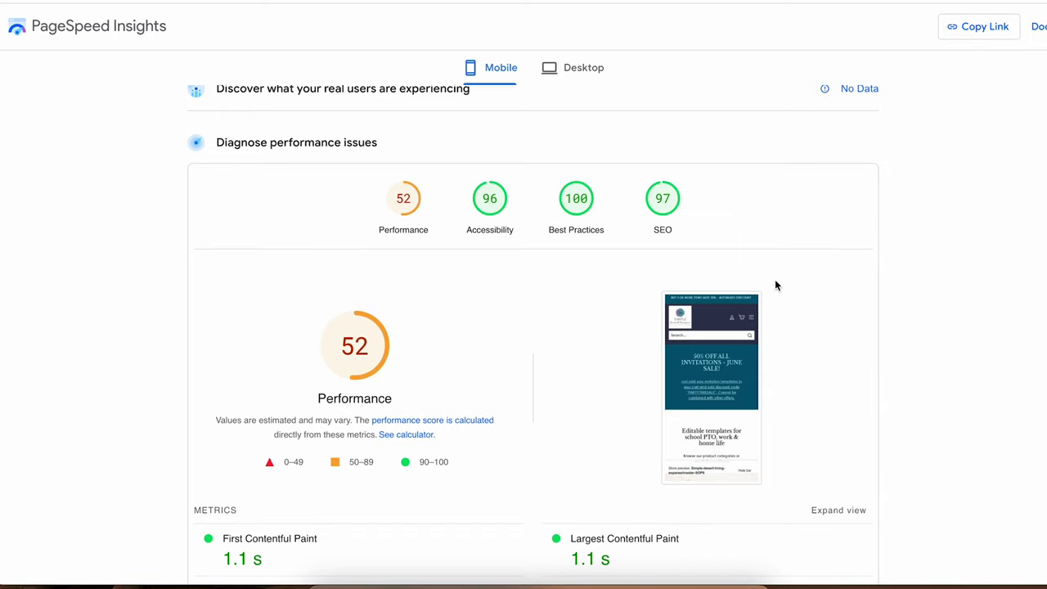
scroll(774, 282, down, 3)
scroll(776, 286, down, 4)
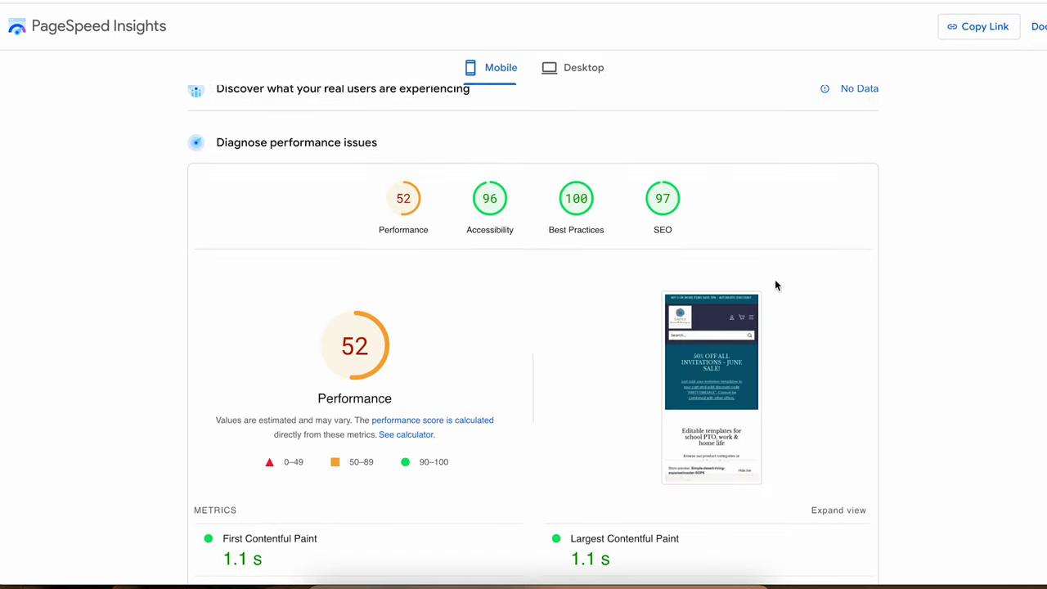
scroll(774, 282, down, 3)
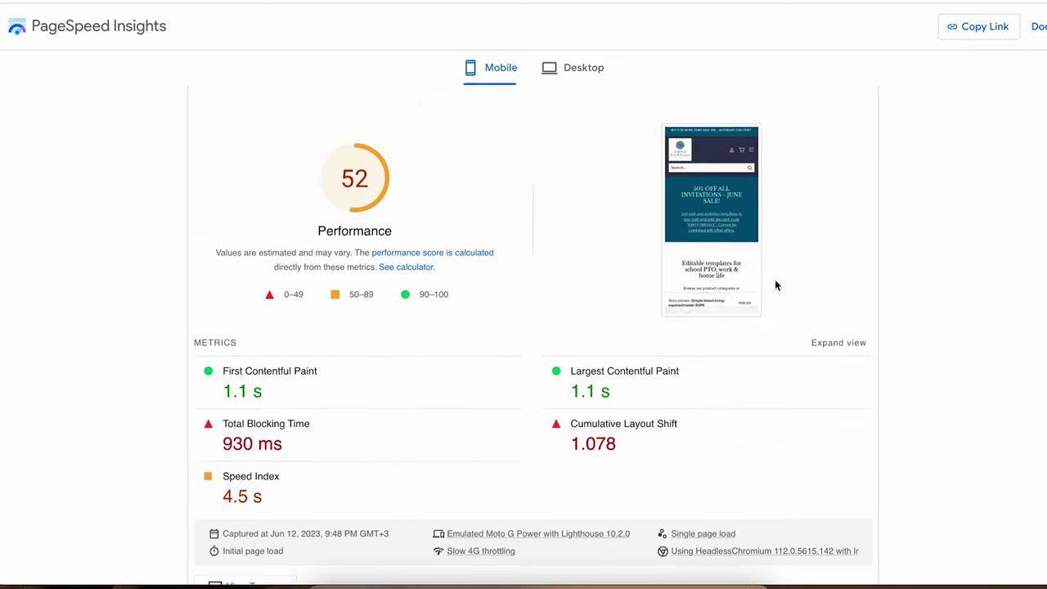
scroll(776, 285, down, 3)
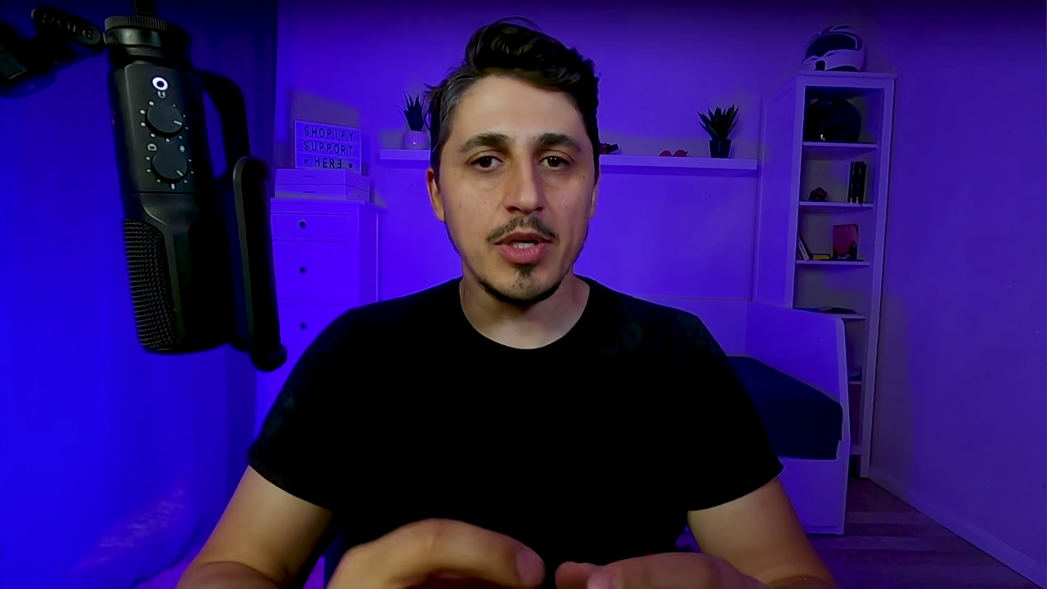
scroll(561, 284, down, 5)
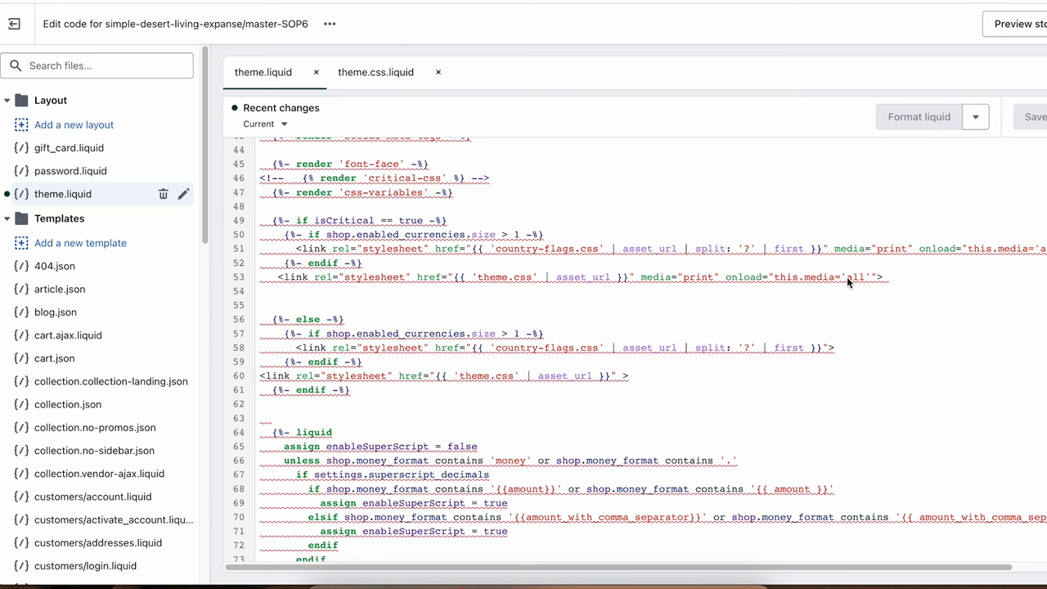
Uncomment {% render 'critical-css' %} on line 46 of theme.liquid and save
scroll(846, 277, up, 2)
click(509, 210)
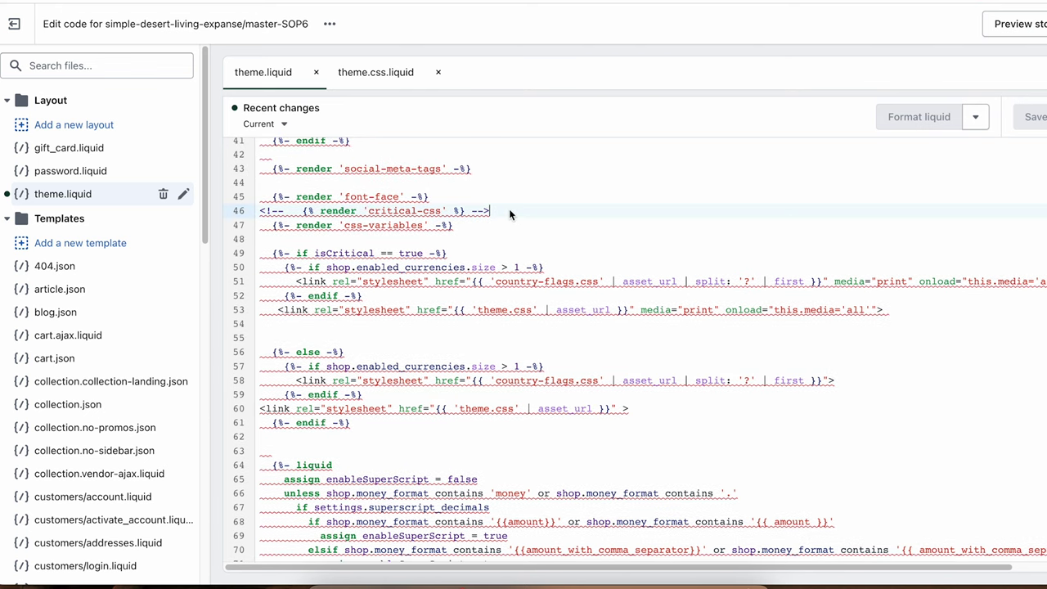
drag(509, 211, 239, 220)
key(ctrl+slash)
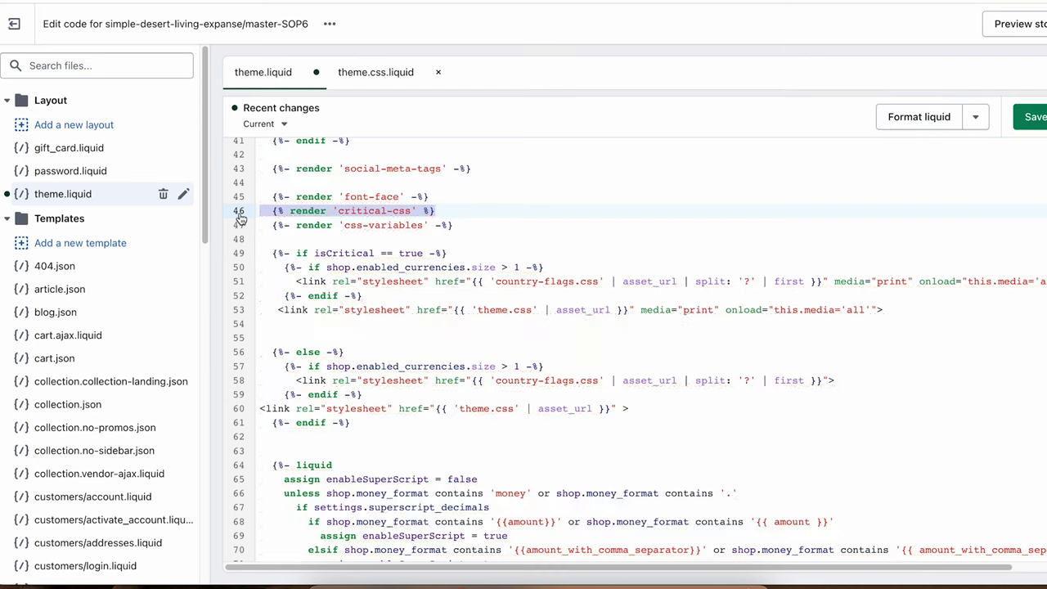
click(1032, 117)
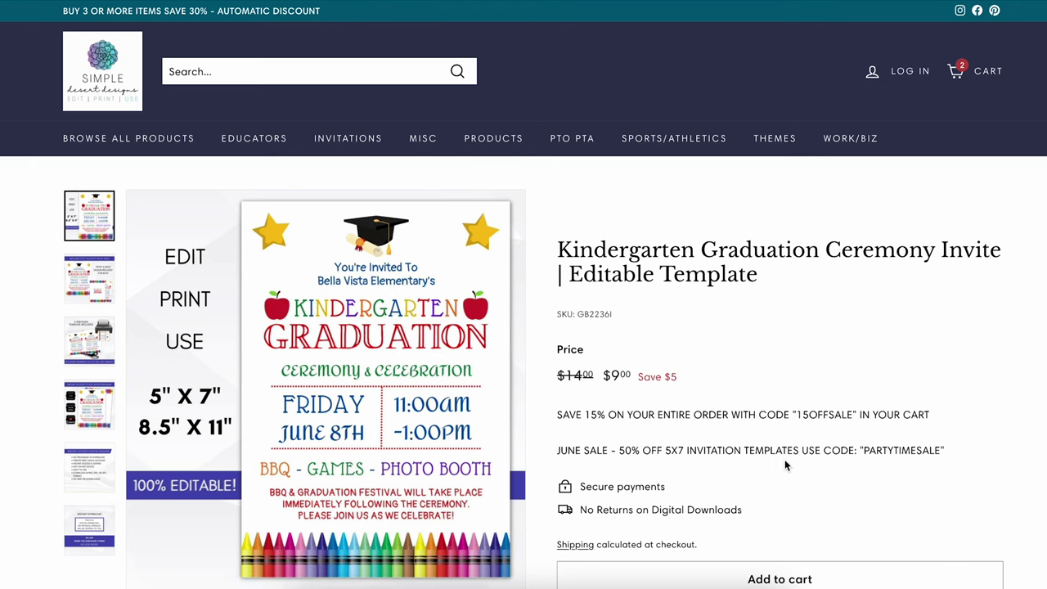
scroll(784, 463, down, 2)
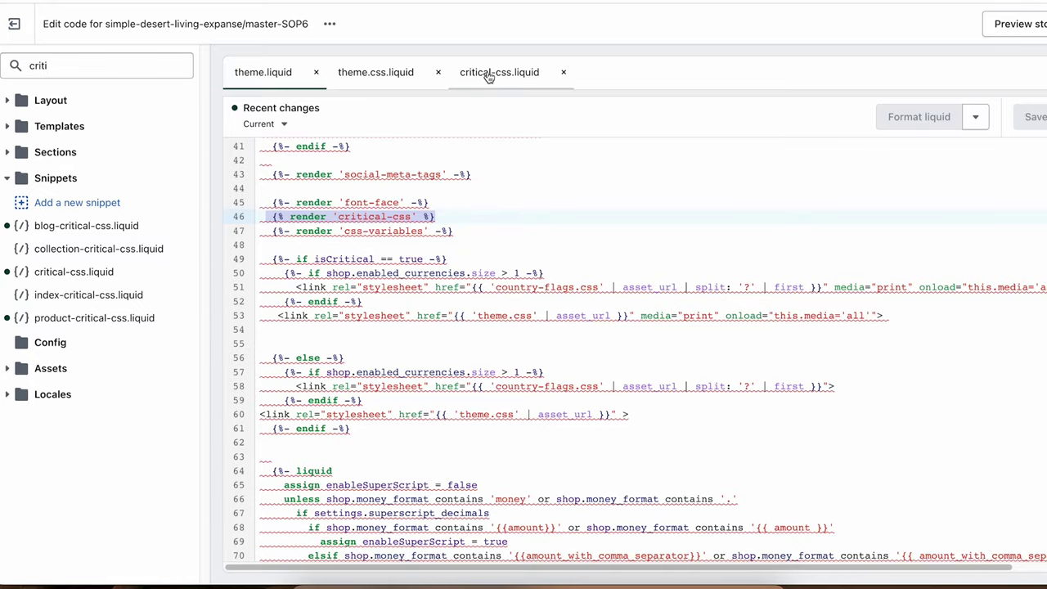
Review the critical-css, index-, product- and collection-critical-css snippets, then select all of theme.css.liquid
click(488, 74)
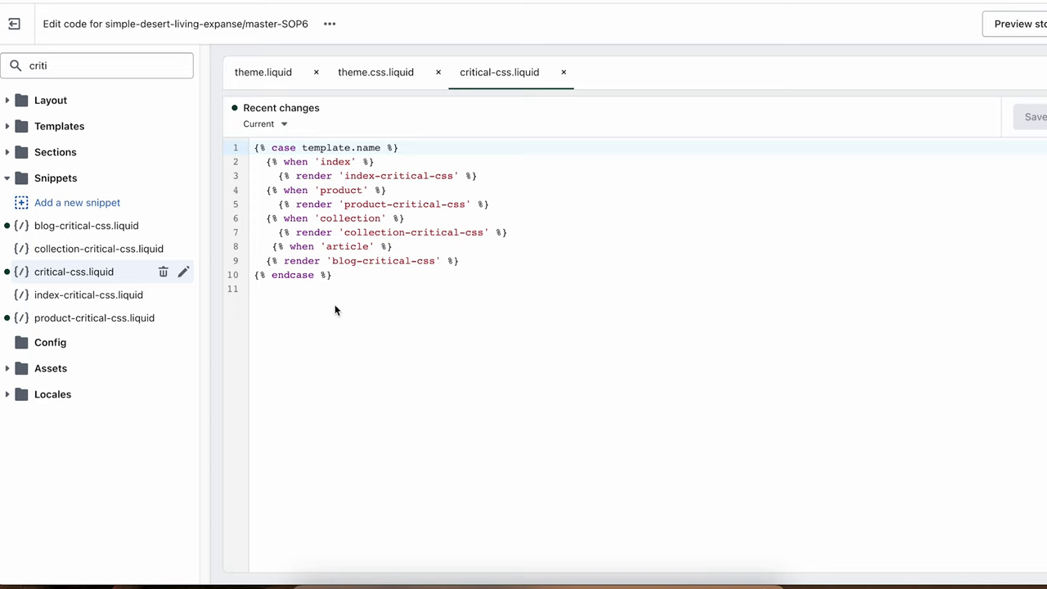
click(77, 298)
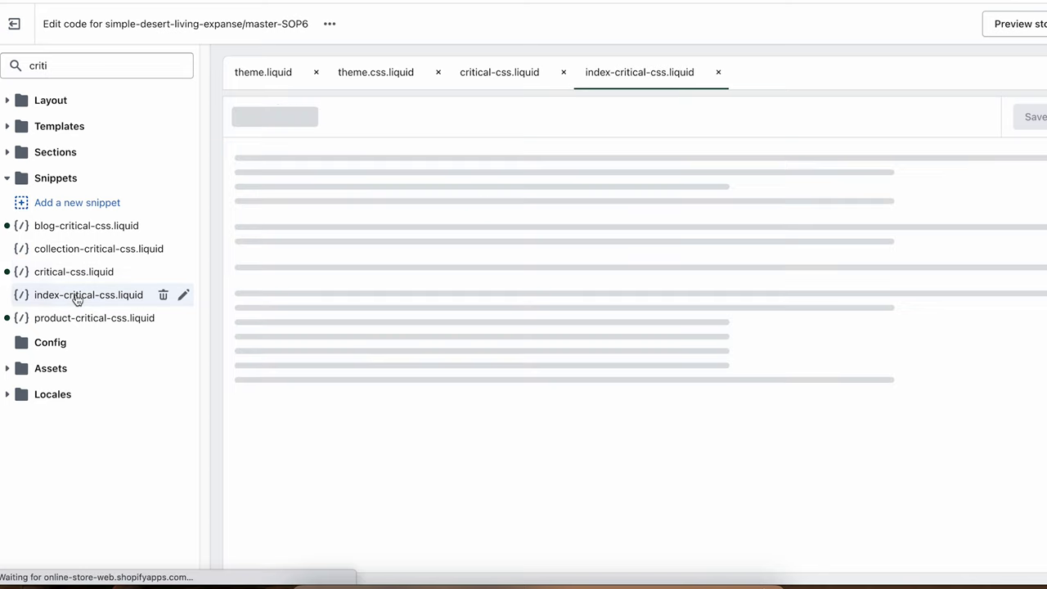
click(71, 322)
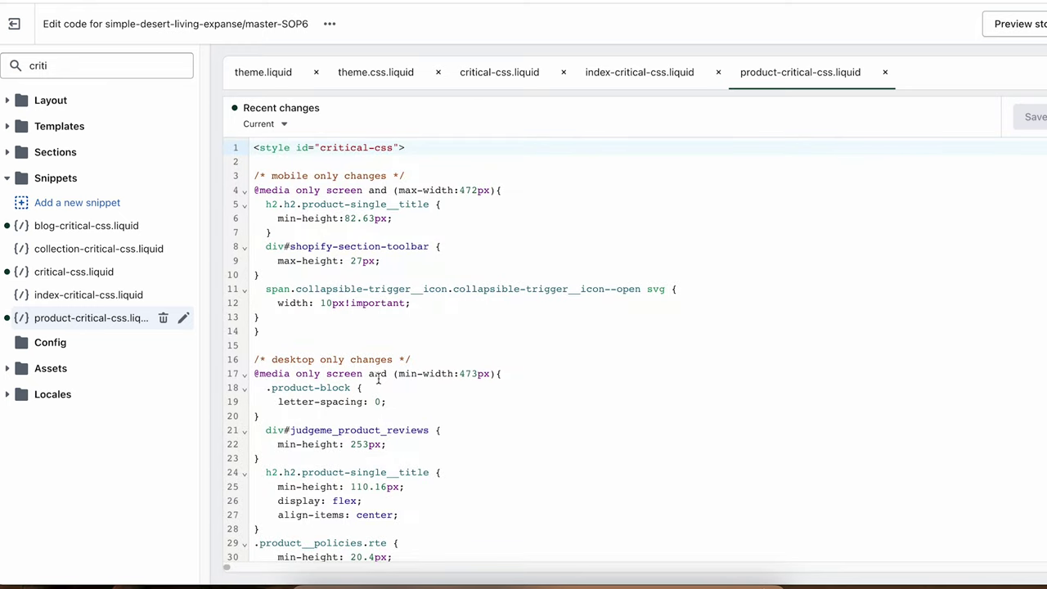
scroll(417, 422, down, 10)
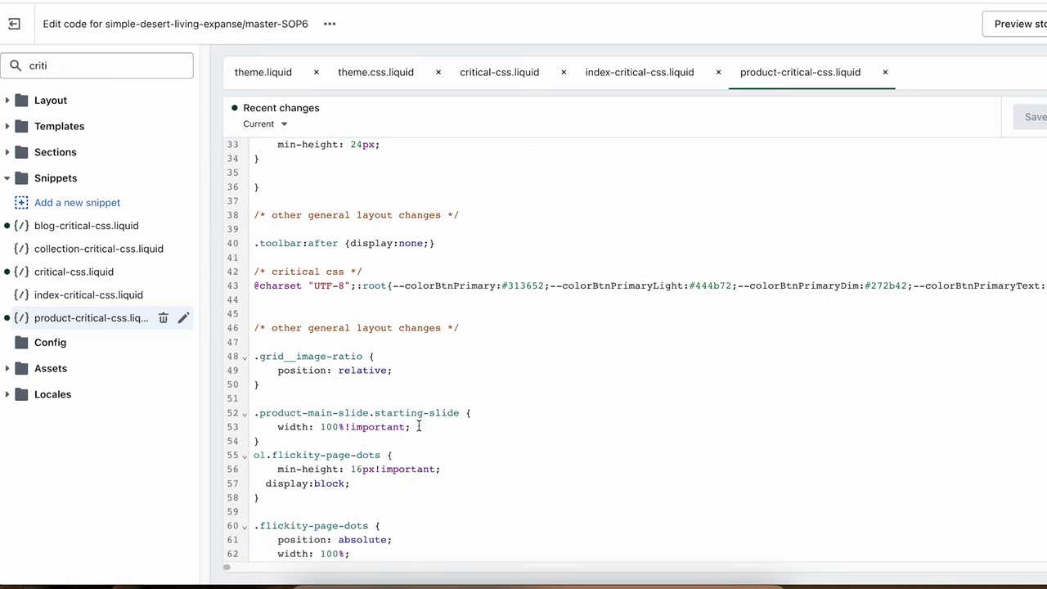
scroll(418, 426, up, 10)
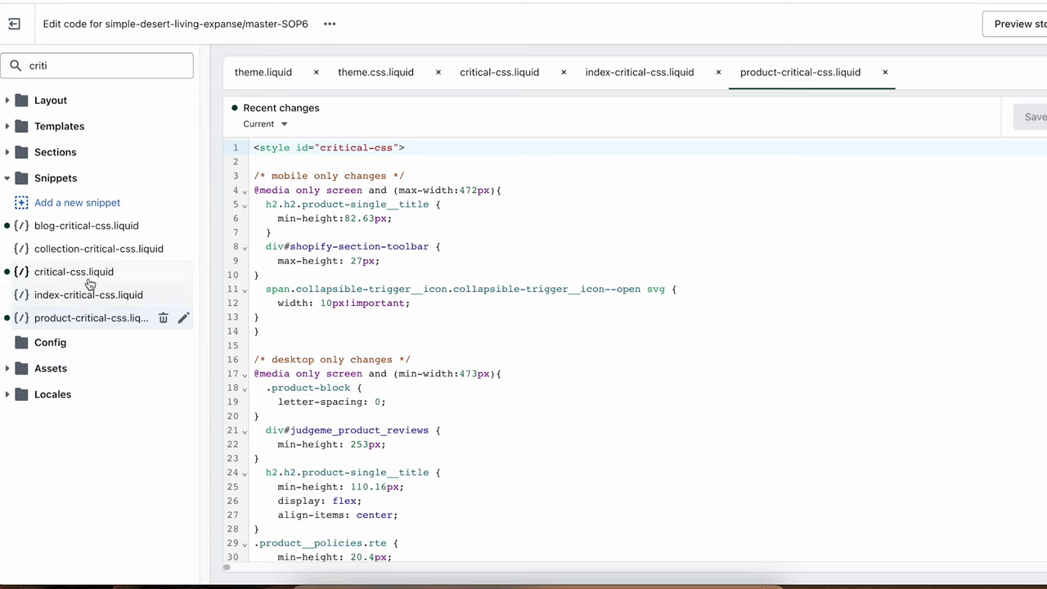
click(89, 250)
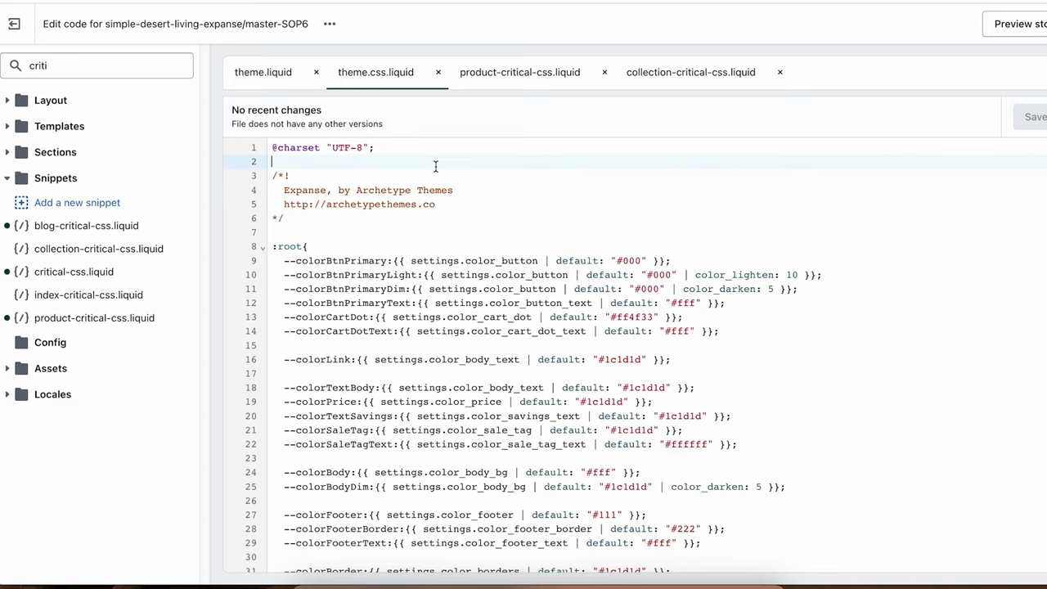
key(super+a)
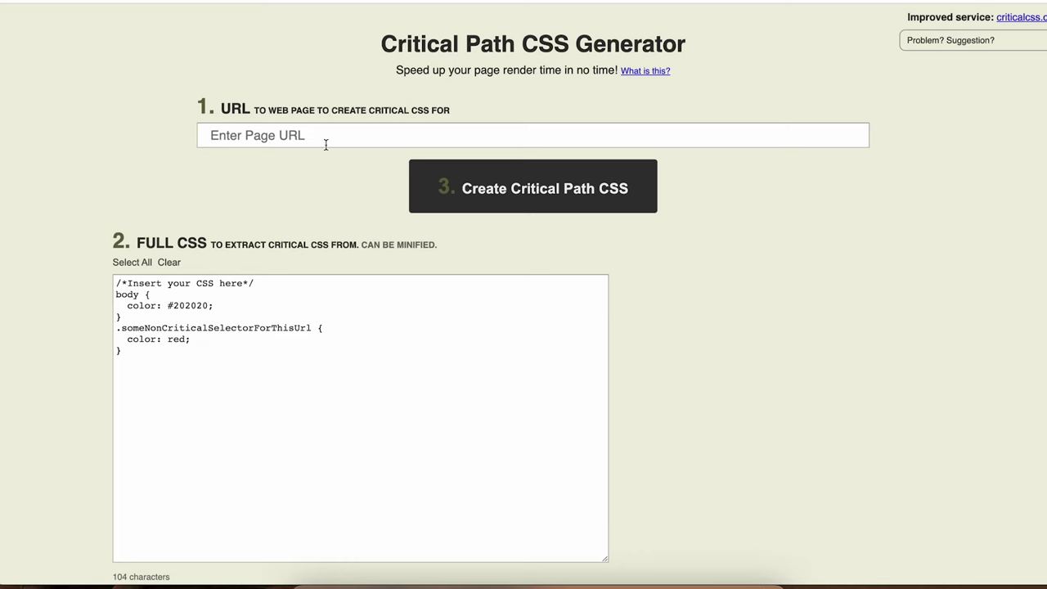
Replace the default FULL CSS with the theme CSS, add the collections/all URL, and generate critical CSS
click(371, 286)
key(super+a)
key(super+v)
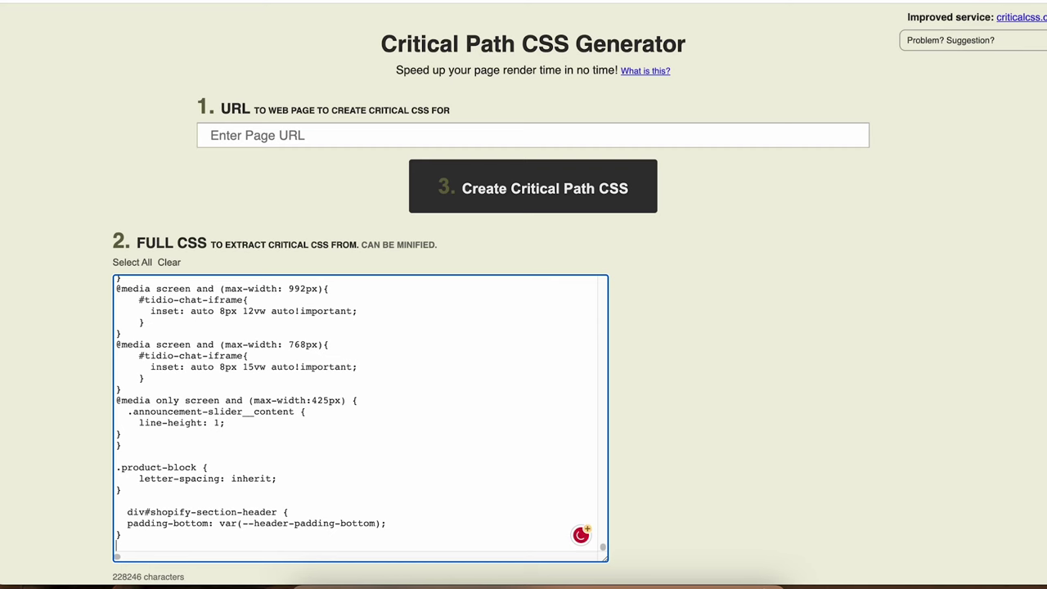
click(392, 136)
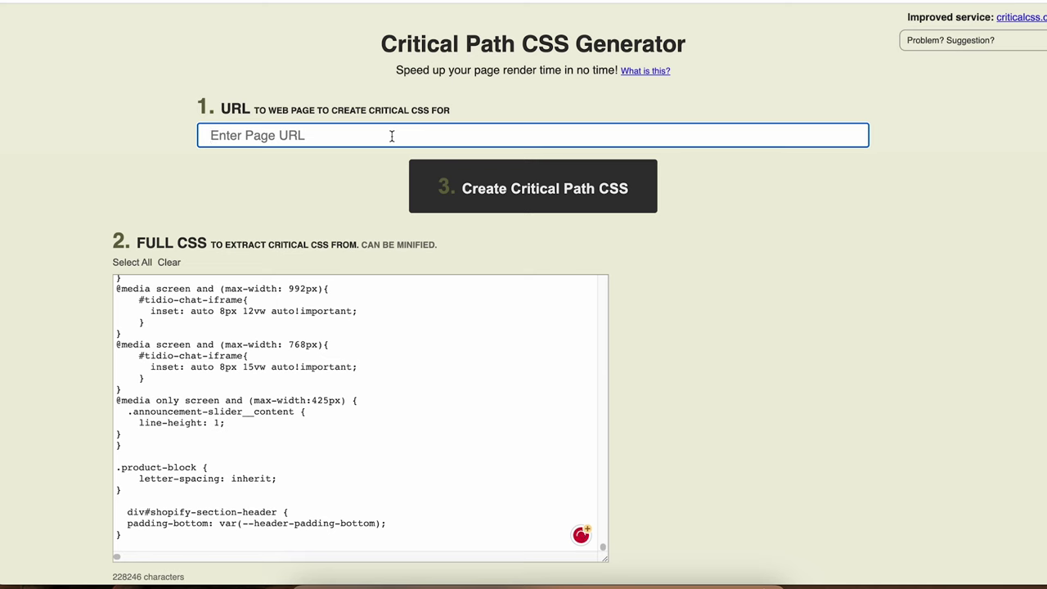
text(https://www.simpledesertdesigns.com/collections/all)
click(517, 189)
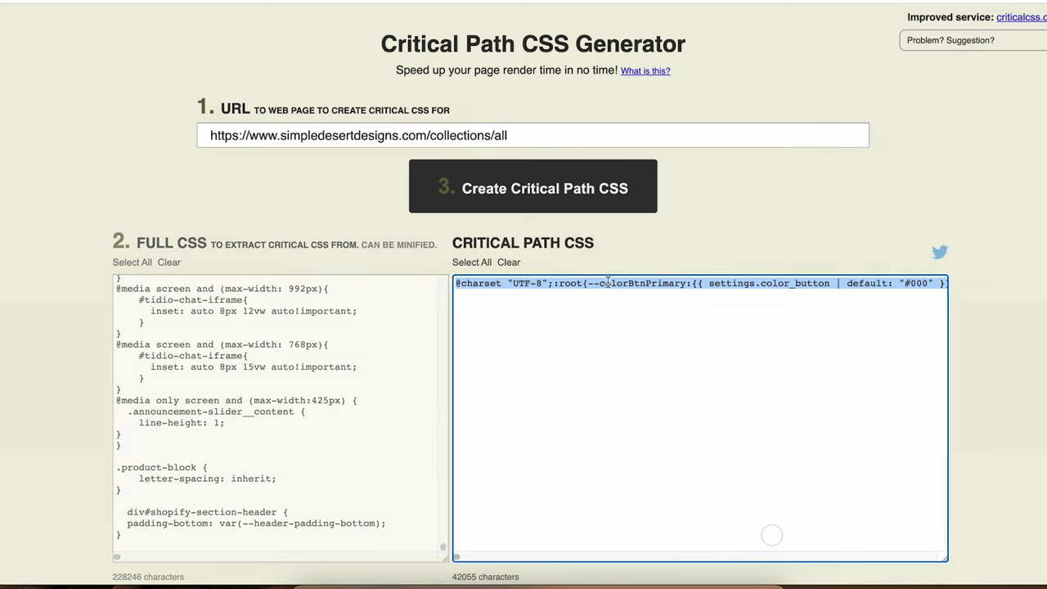
Copy the generated 42055-character critical CSS
right_click(620, 282)
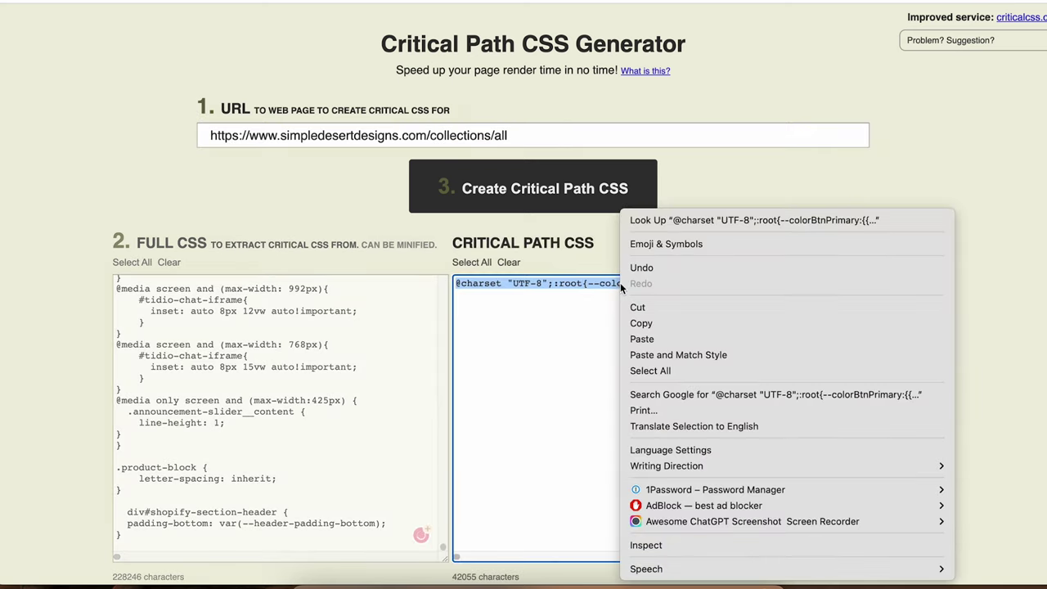
click(646, 322)
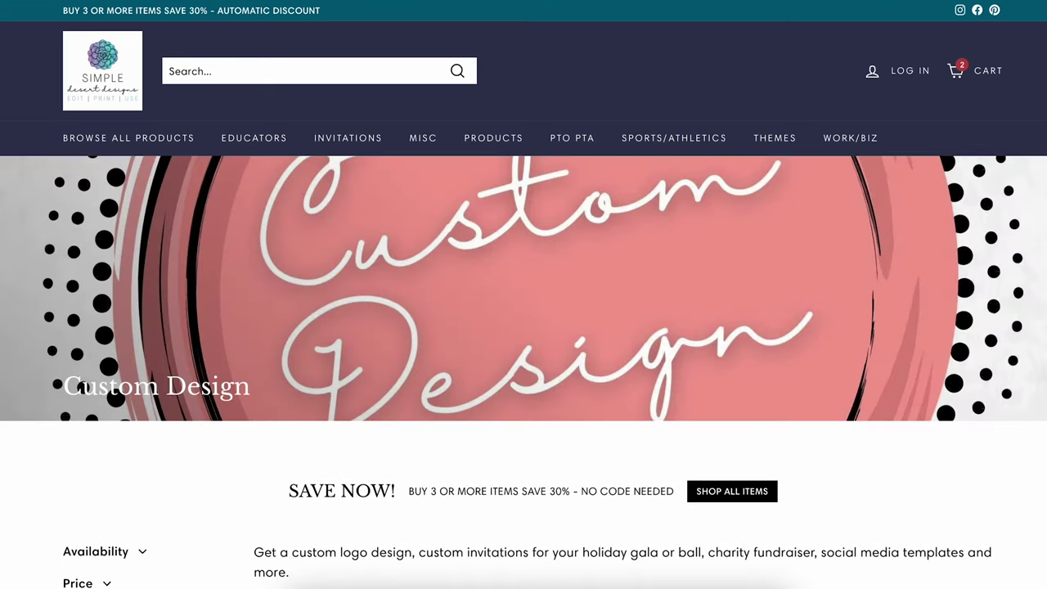
scroll(388, 343, down, 2)
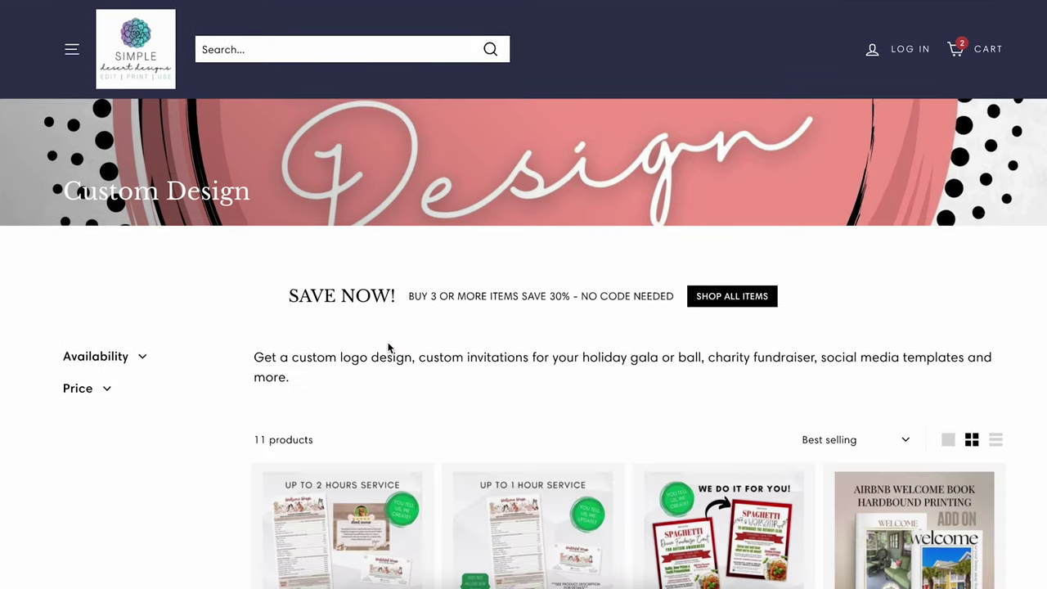
scroll(387, 280, up, 2)
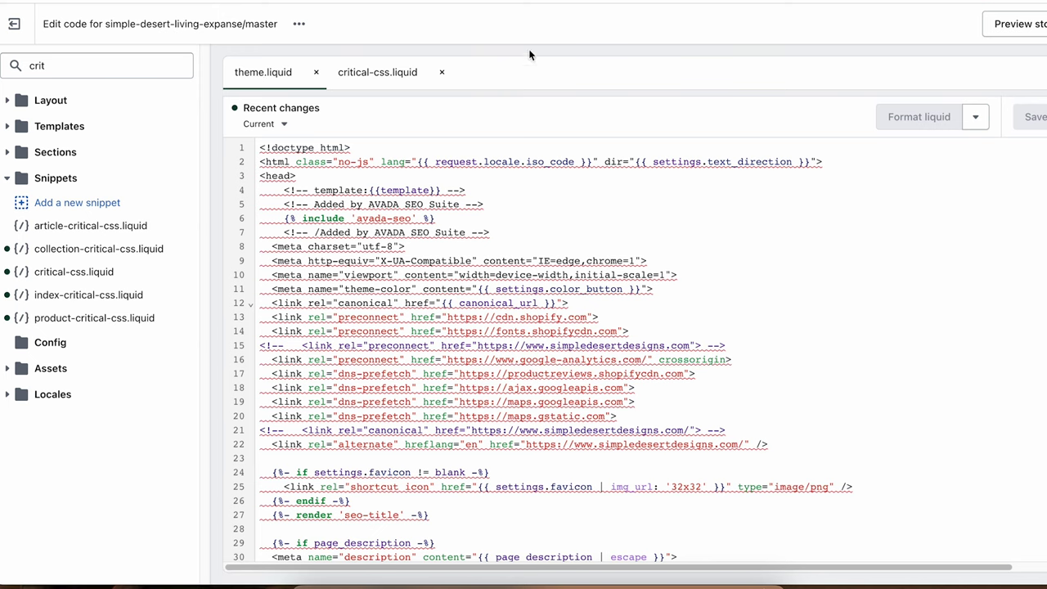
Check the render 'critical-css' tag on theme.liquid line 47, then view the critical-css.liquid snippet
click(281, 176)
scroll(309, 261, down, 10)
drag(435, 289, 265, 288)
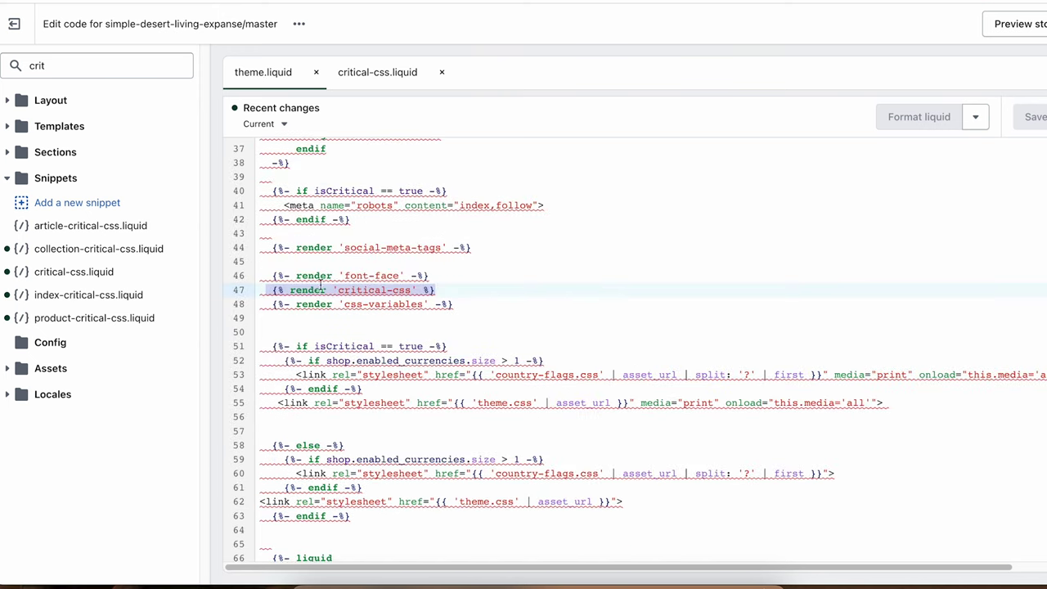
click(406, 78)
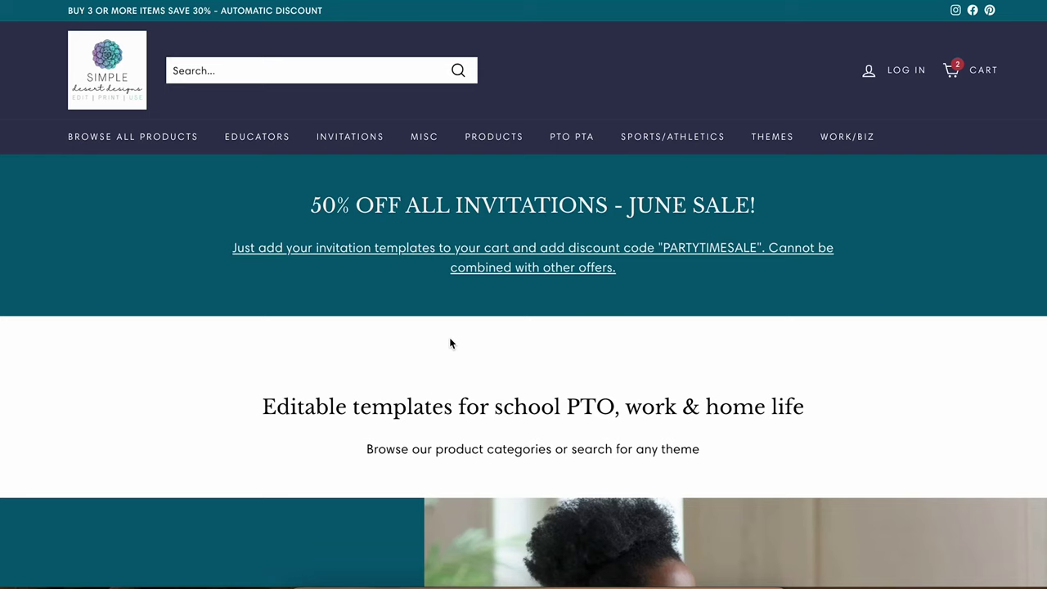
right_click(450, 344)
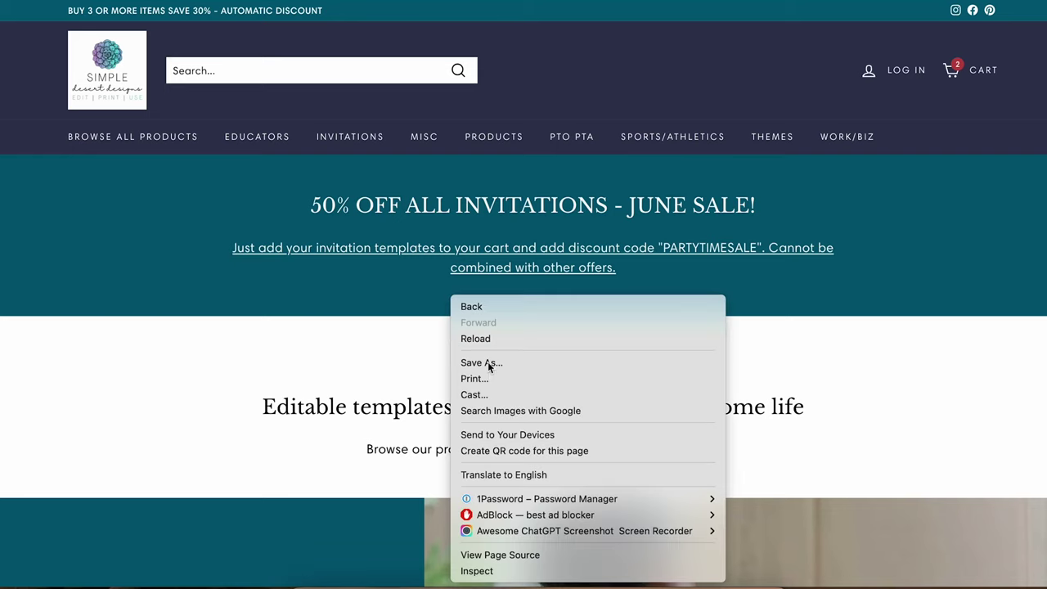
Run a Lighthouse audit on the homepage, view its performance trace, then open index-critical-css.liquid
click(493, 571)
click(655, 133)
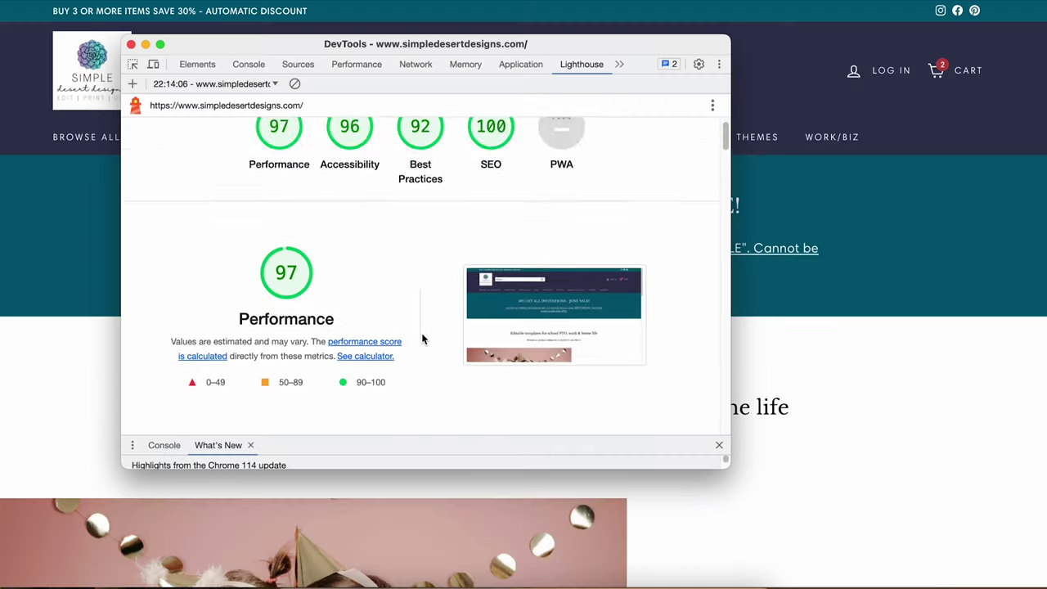
scroll(423, 338, down, 5)
scroll(423, 338, down, 4)
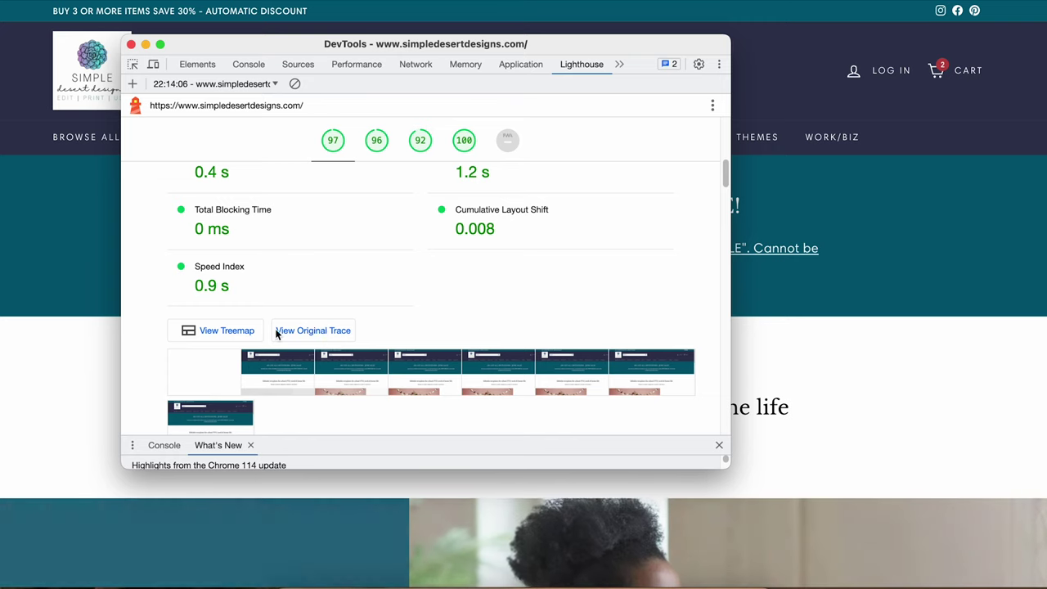
click(313, 333)
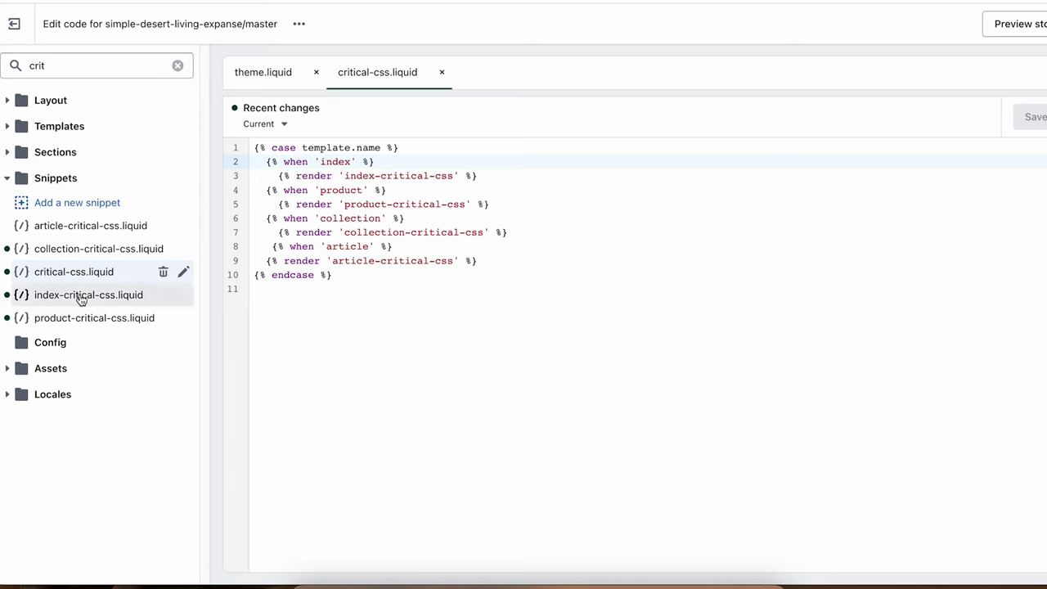
click(81, 298)
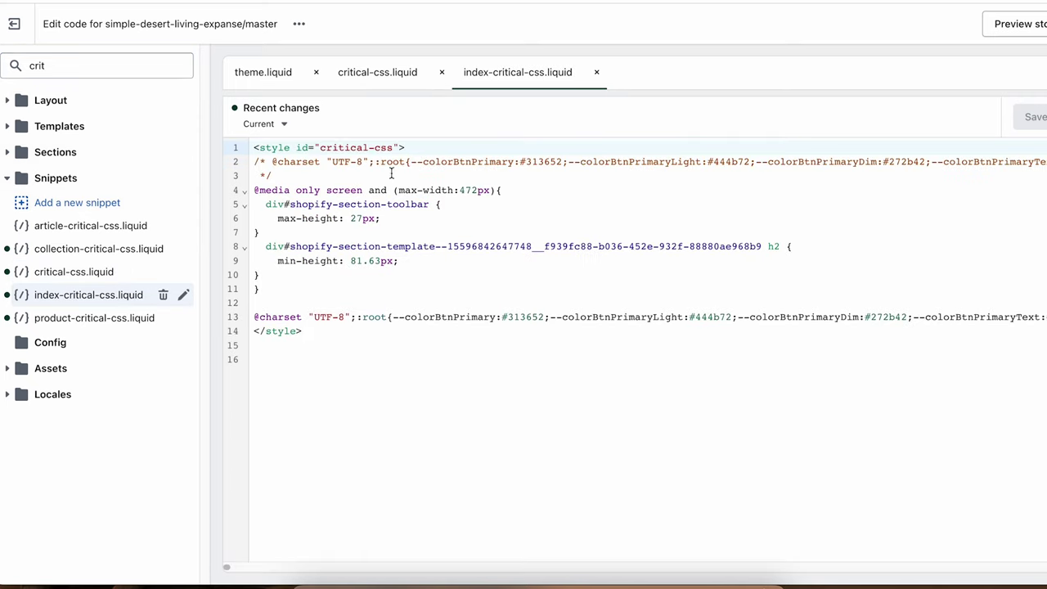
key(Return)
text(.newRuleHere {)
key(Return)
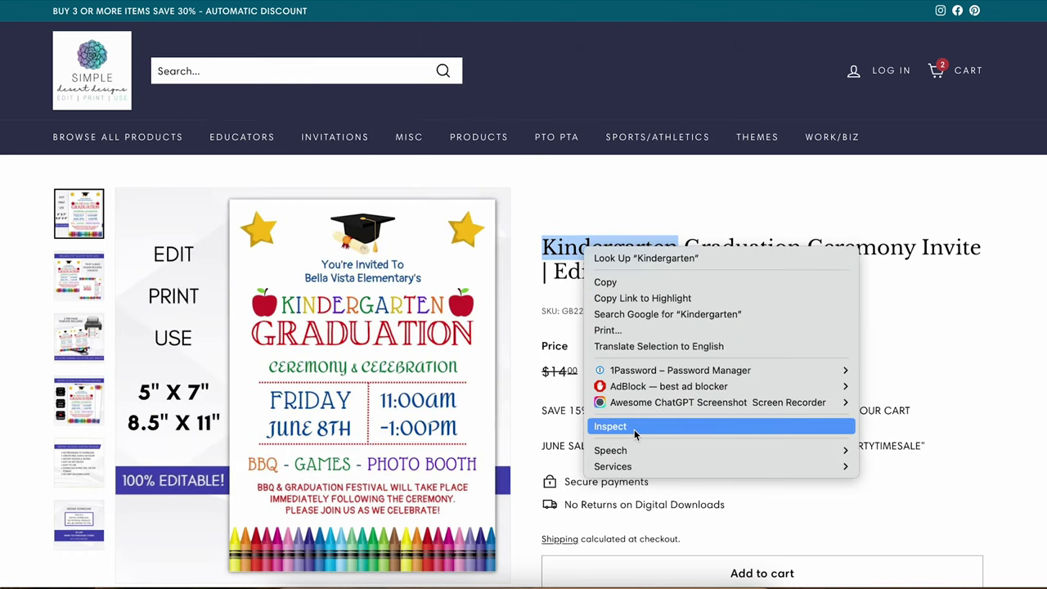
Inspect the Kindergarten product title and zoom the product page out to 50%
click(634, 427)
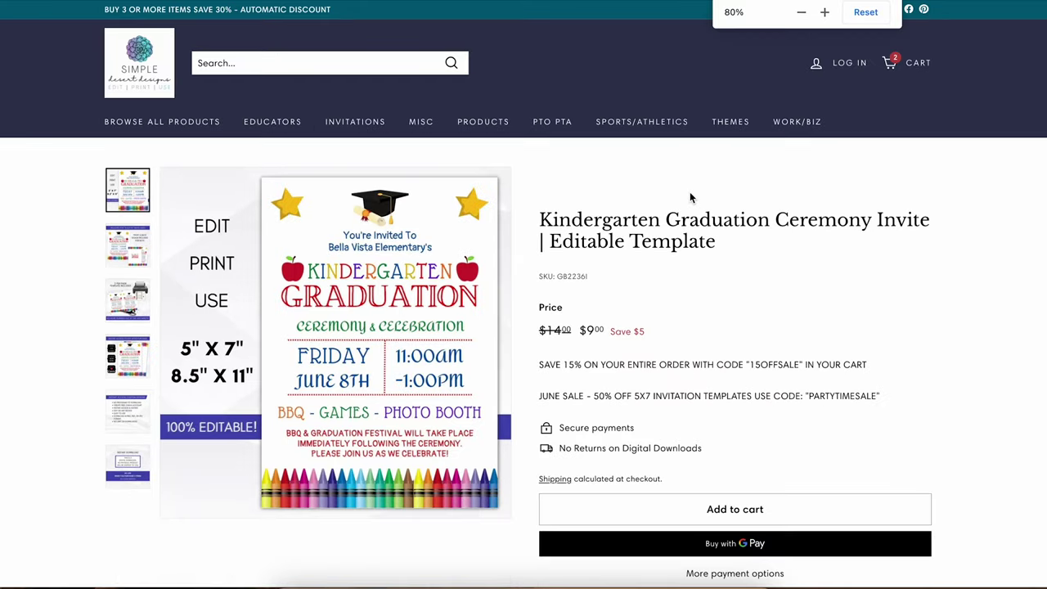
key(ctrl+minus)
key(ctrl+minus)
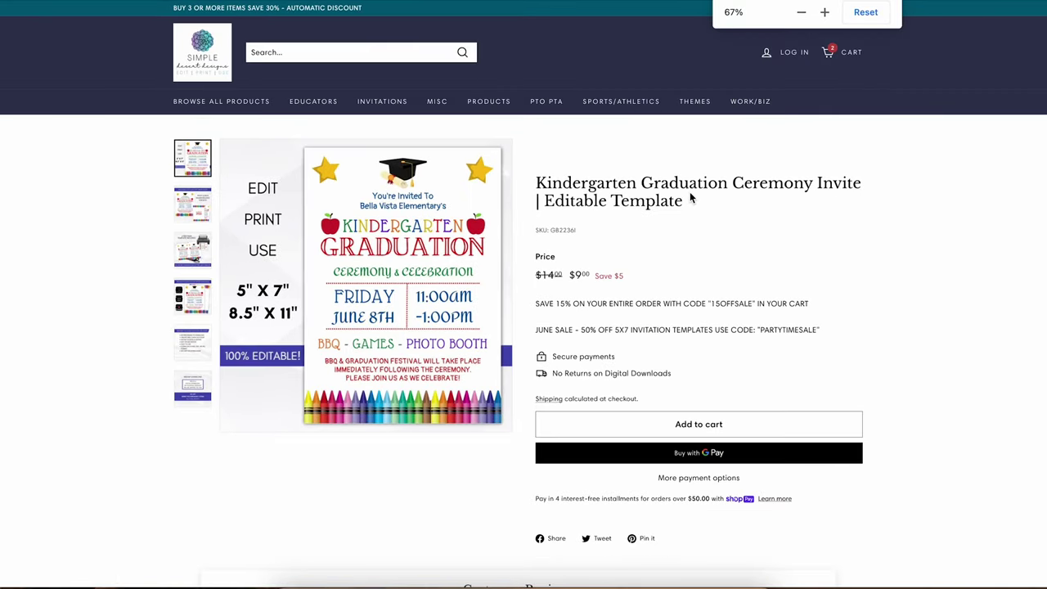
key(ctrl+minus)
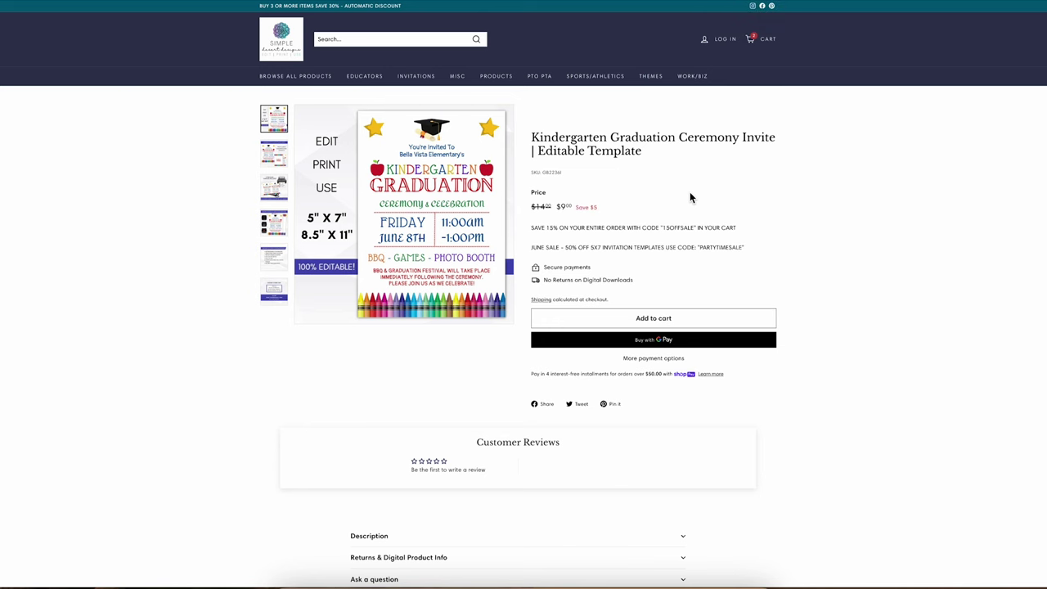
Reopen the Lighthouse report, view its original performance trace, then close DevTools
key(super+alt+i)
scroll(197, 392, down, 3)
click(187, 369)
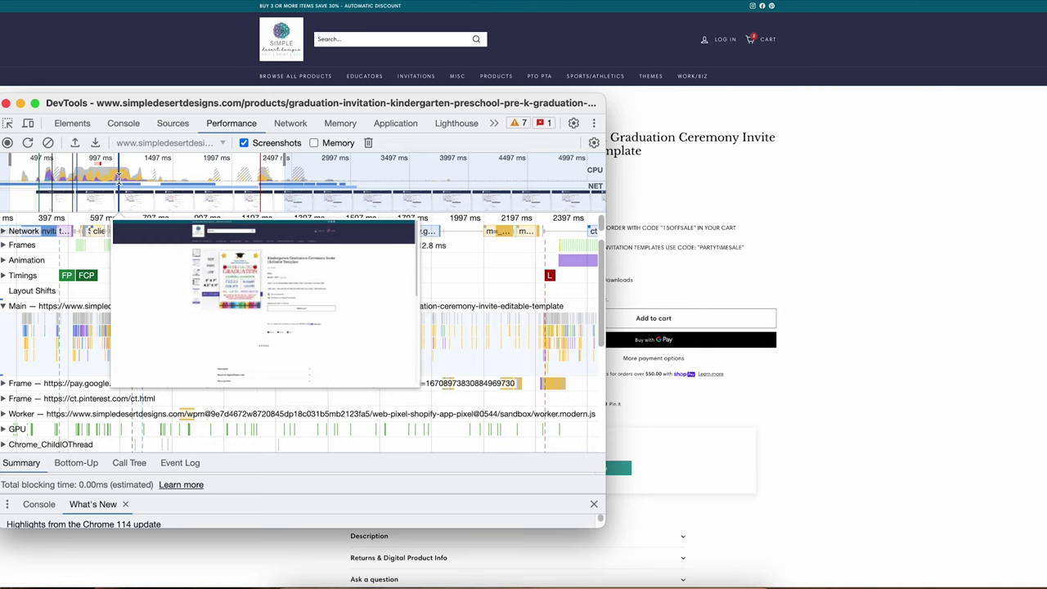
key(super+alt+i)
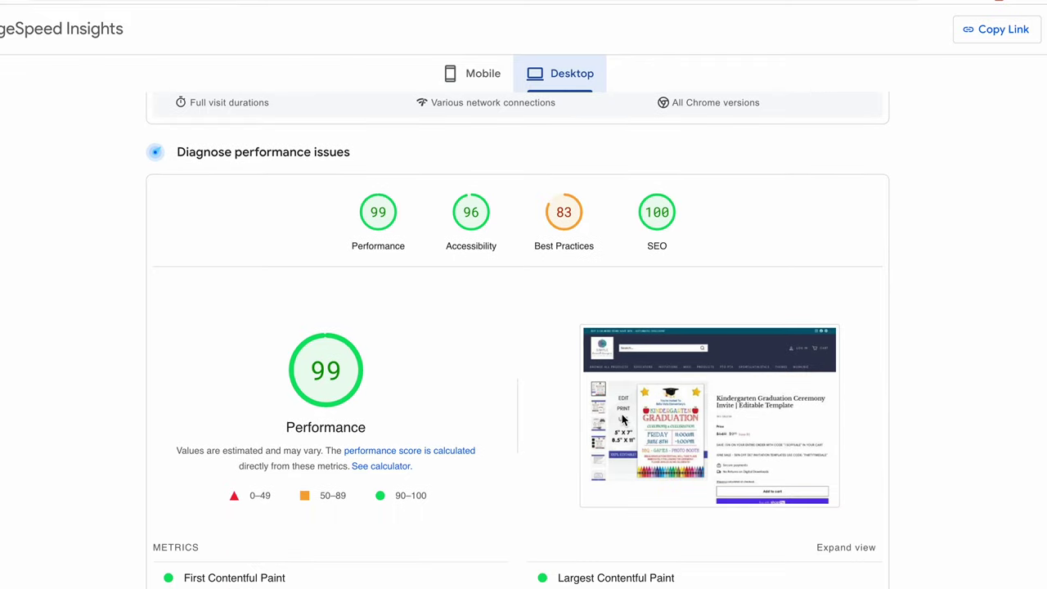
Expand 'Avoid large layout shifts' in the desktop Diagnostics to see its five contributing elements
scroll(622, 419, down, 4)
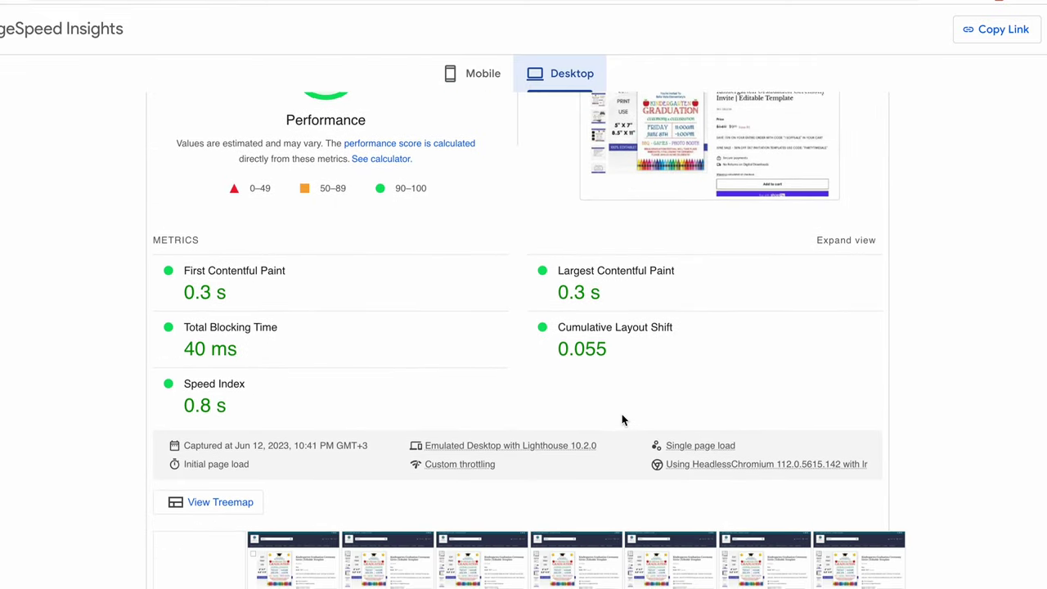
scroll(622, 419, down, 7)
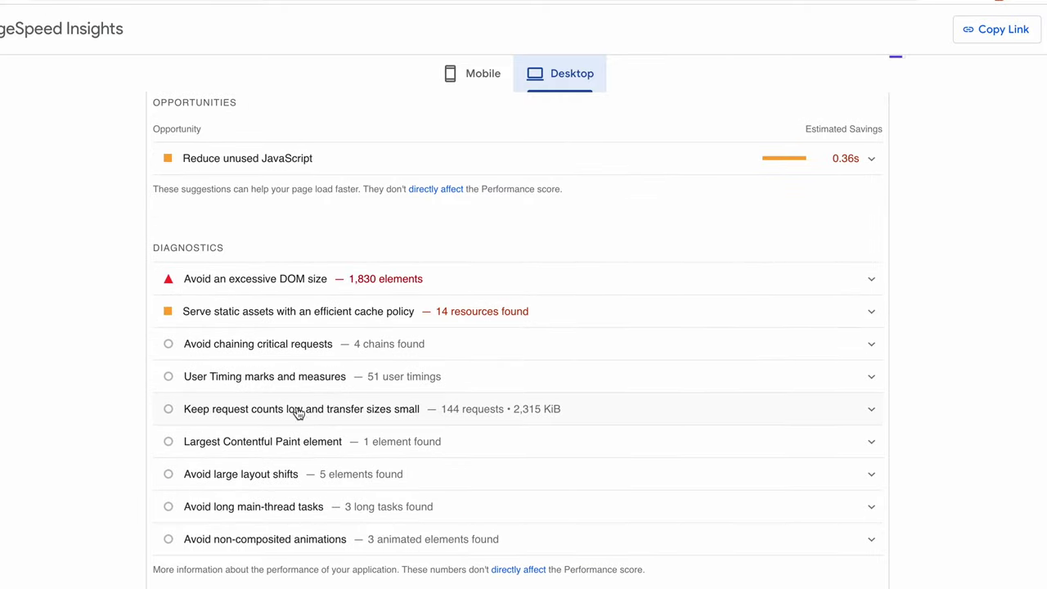
click(278, 474)
scroll(341, 484, down, 3)
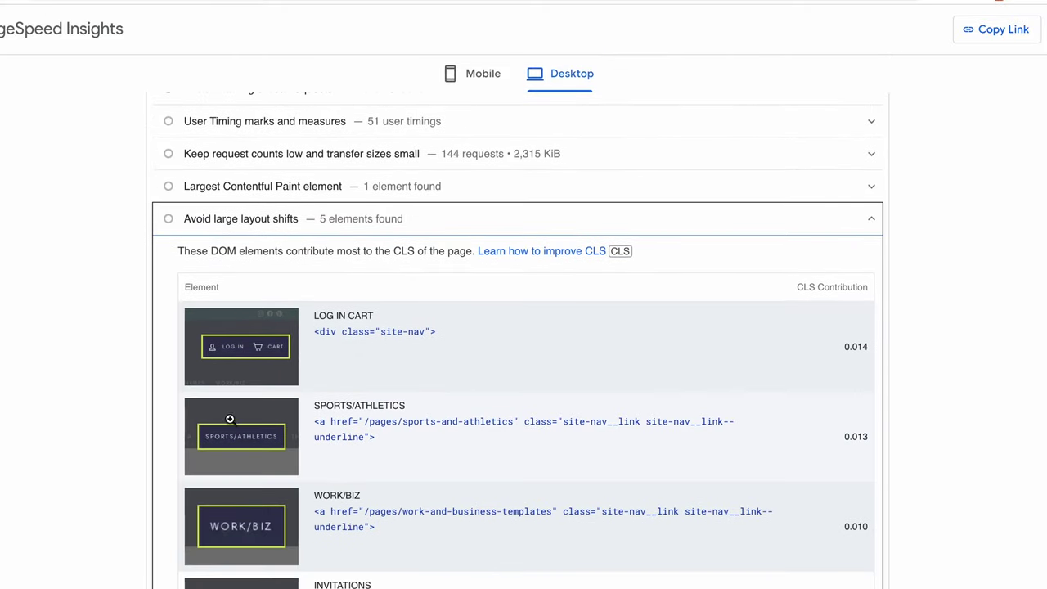
scroll(250, 368, down, 3)
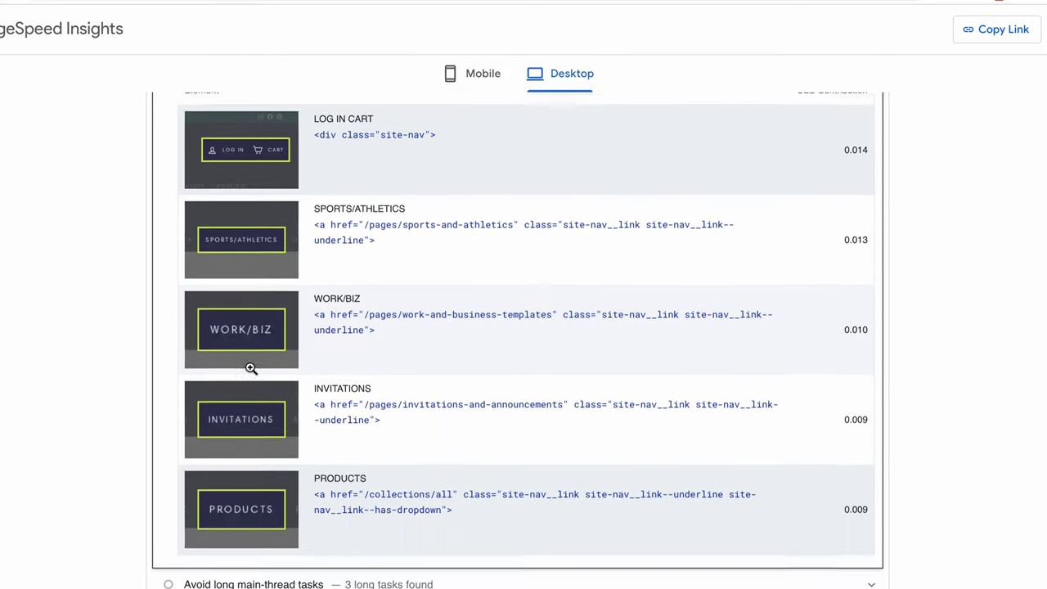
scroll(250, 369, up, 1)
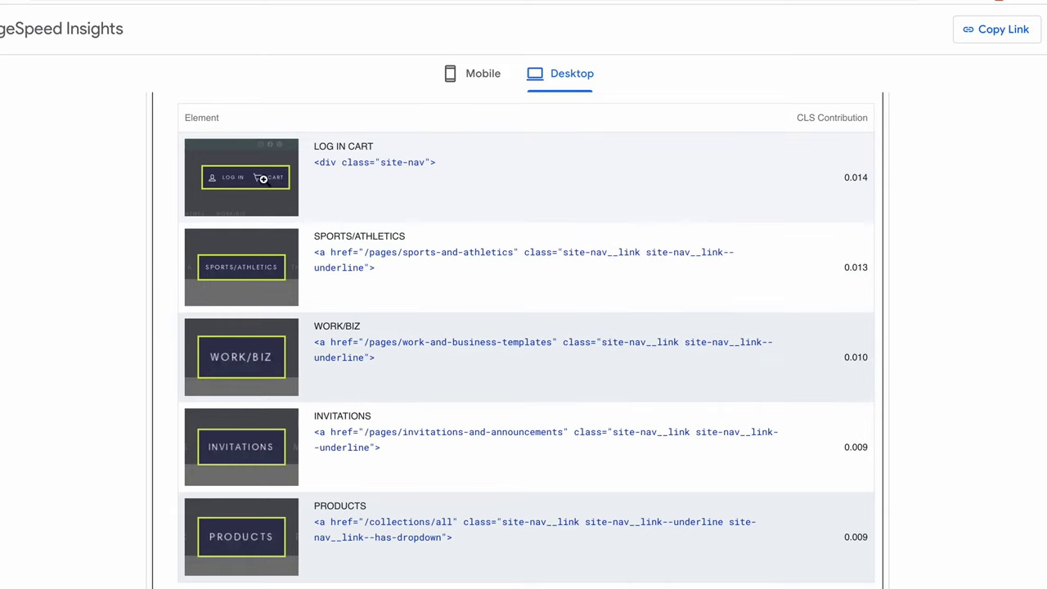
mouse_move(262, 178)
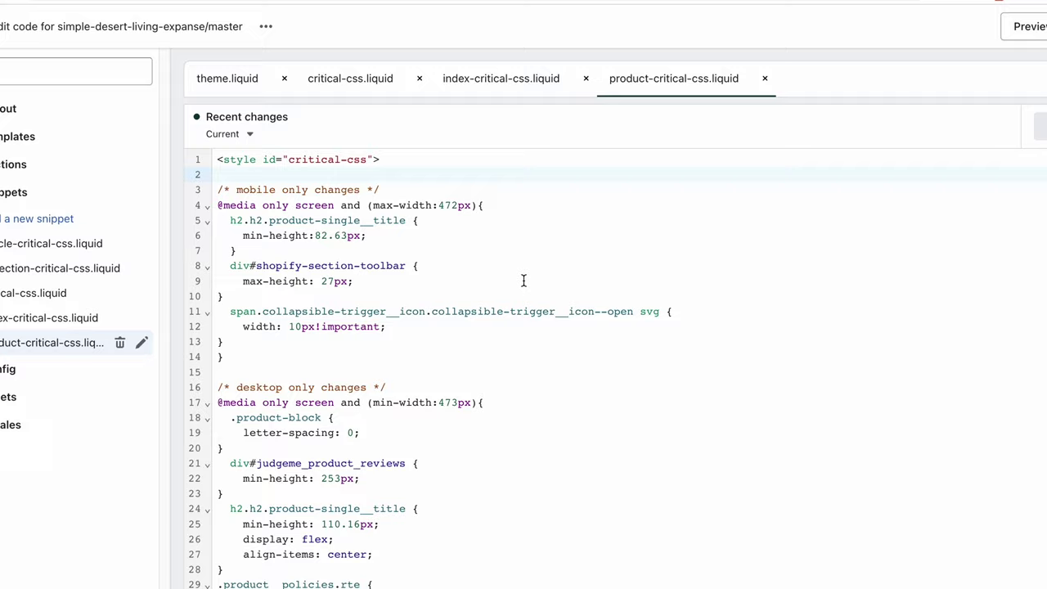
scroll(523, 280, down, 10)
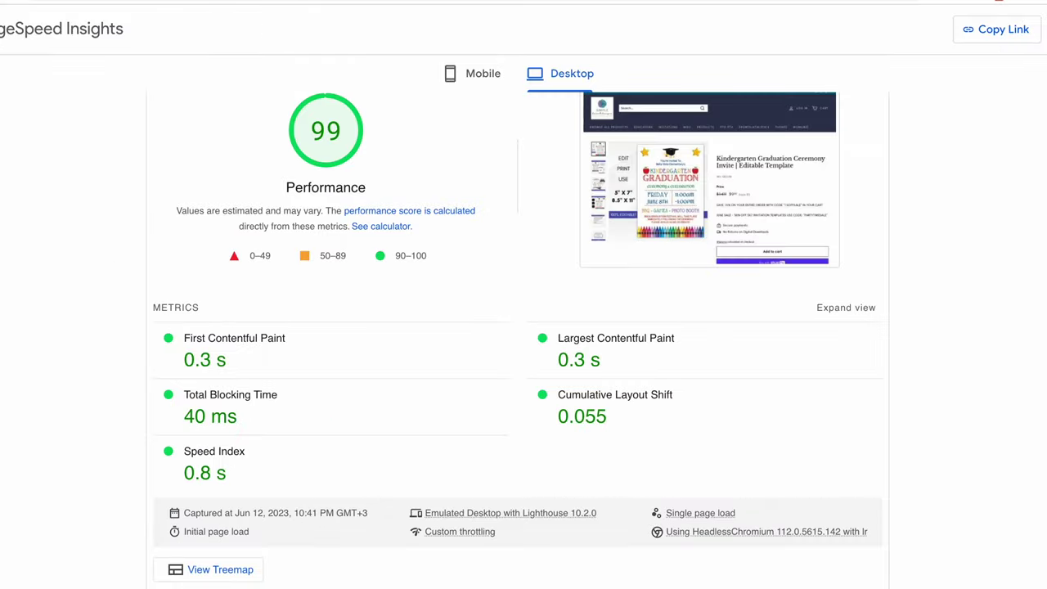
Compare the desktop CLS of 0.055 with the mobile report's CLS of 0.001
drag(621, 420, 552, 393)
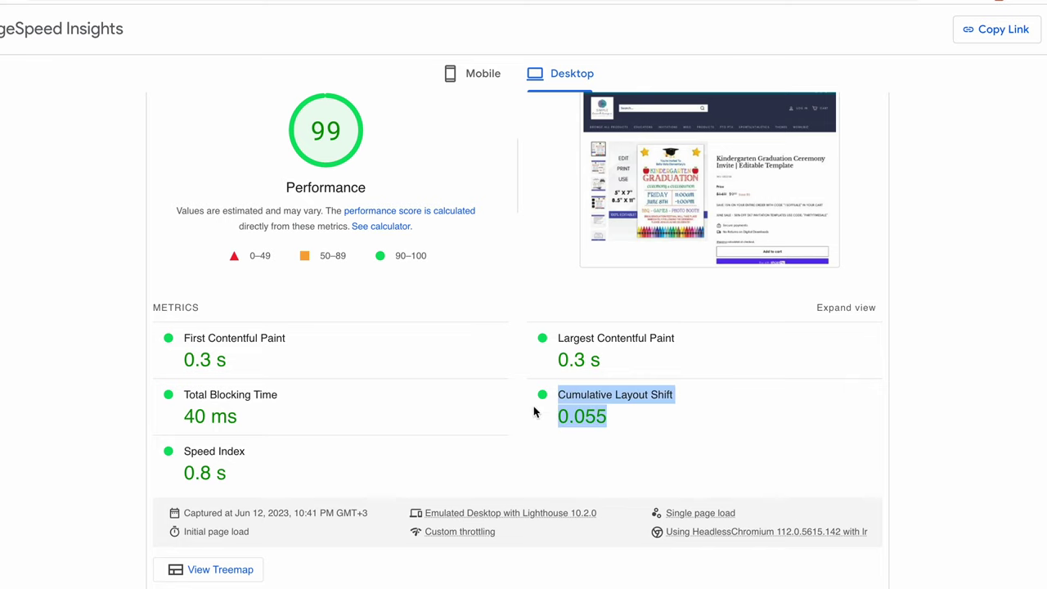
click(481, 73)
drag(611, 419, 561, 421)
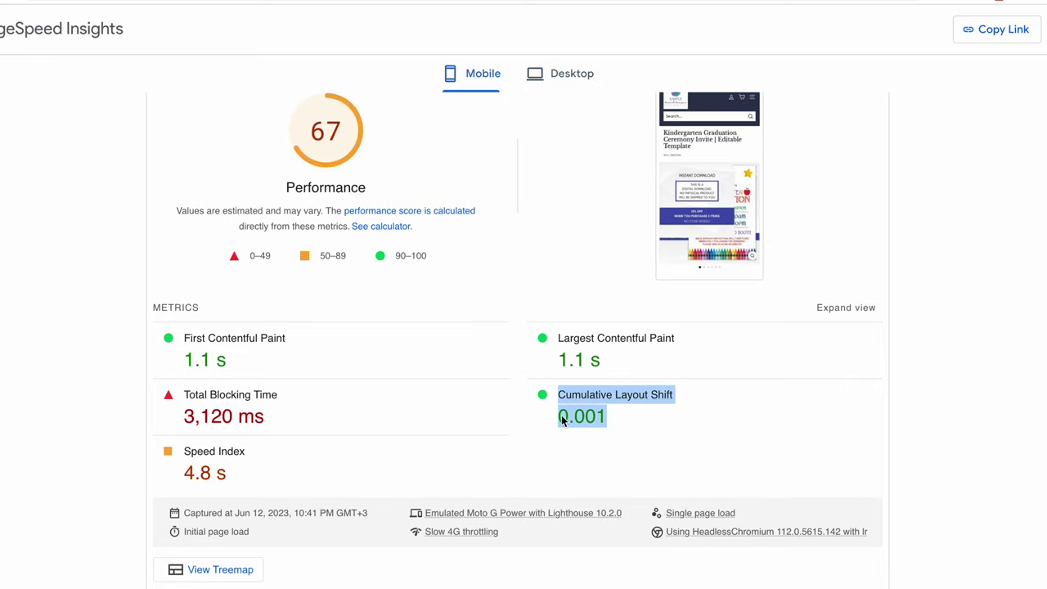
click(654, 424)
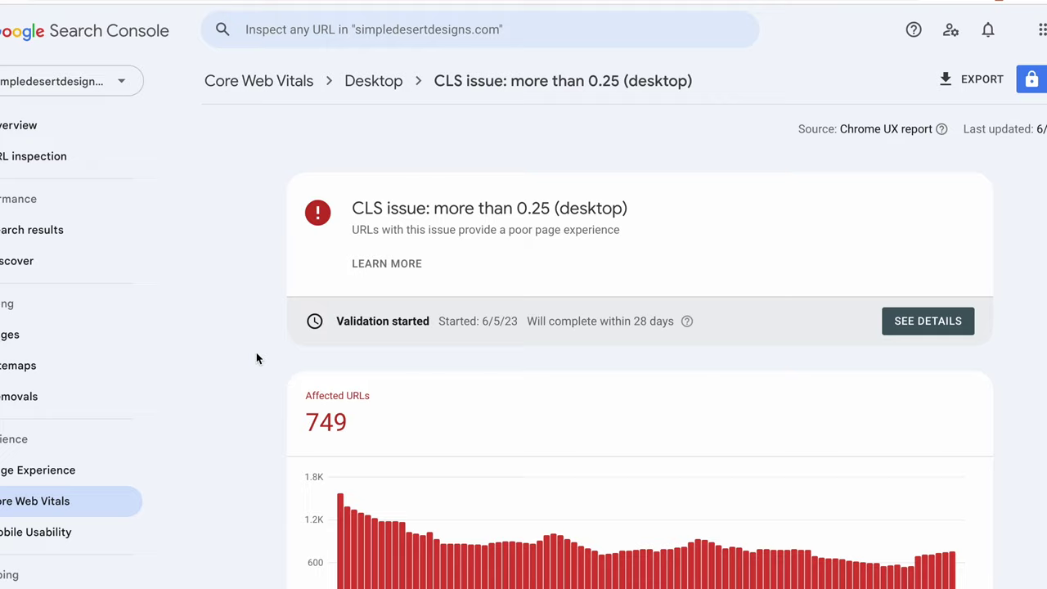
scroll(256, 356, down, 2)
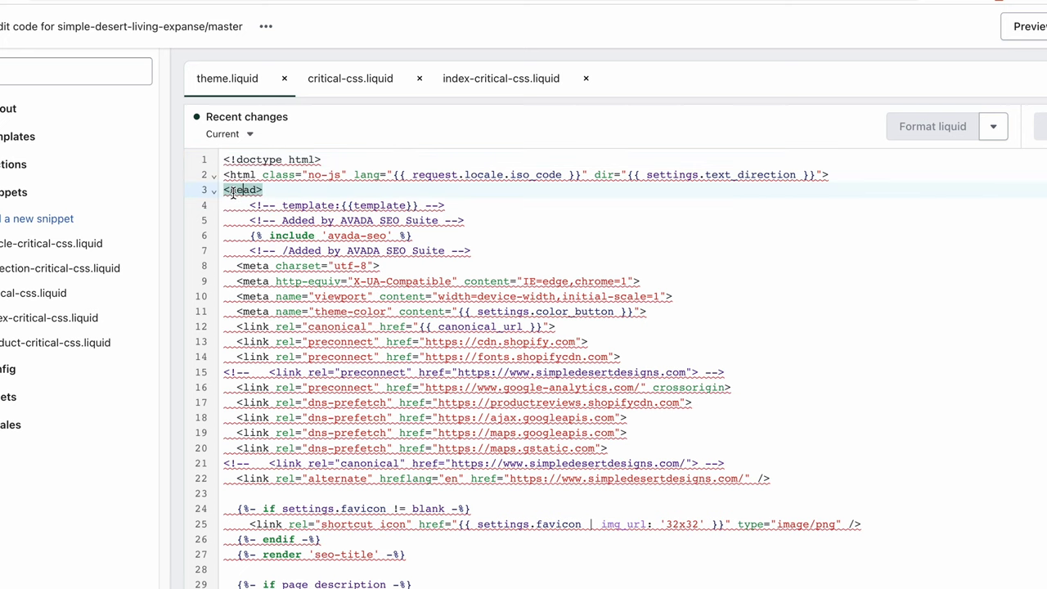
Highlight the render 'critical-css' line in theme.liquid, then the index case and its render line in critical-css.liquid
scroll(312, 490, down, 5)
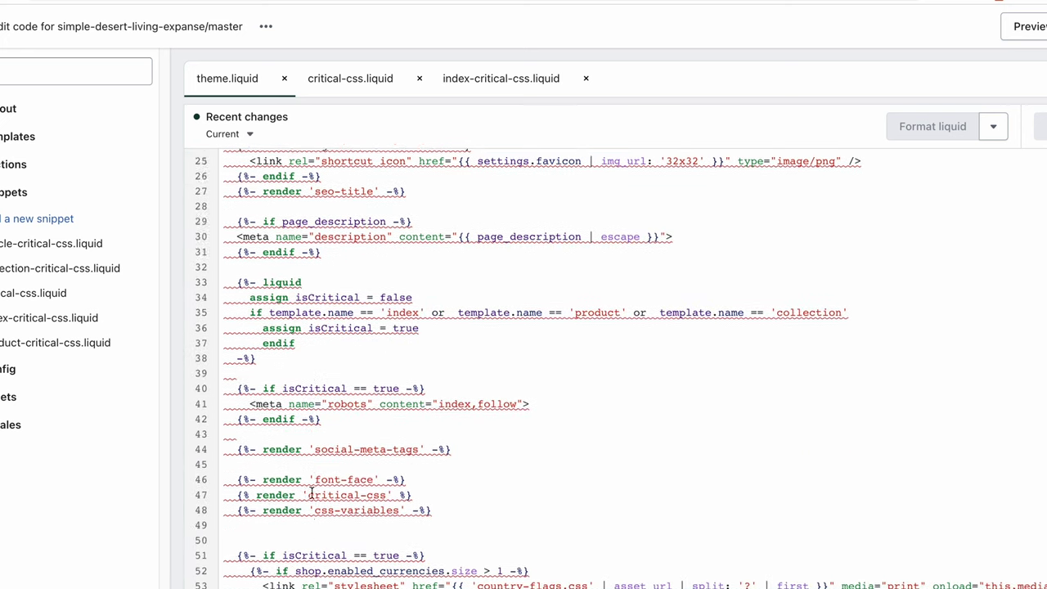
drag(440, 458, 233, 458)
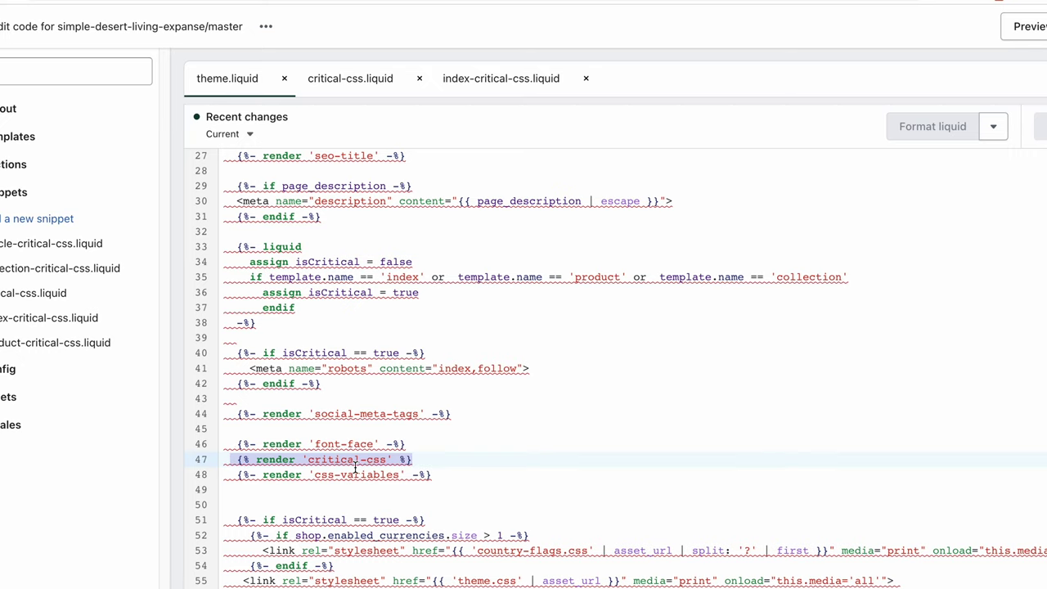
click(346, 85)
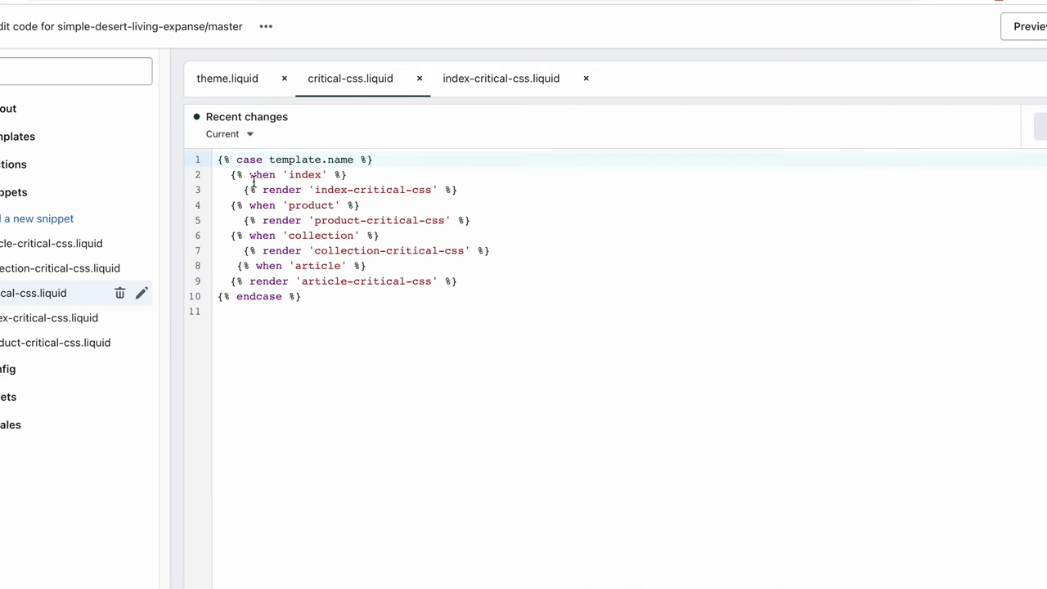
drag(279, 174, 336, 174)
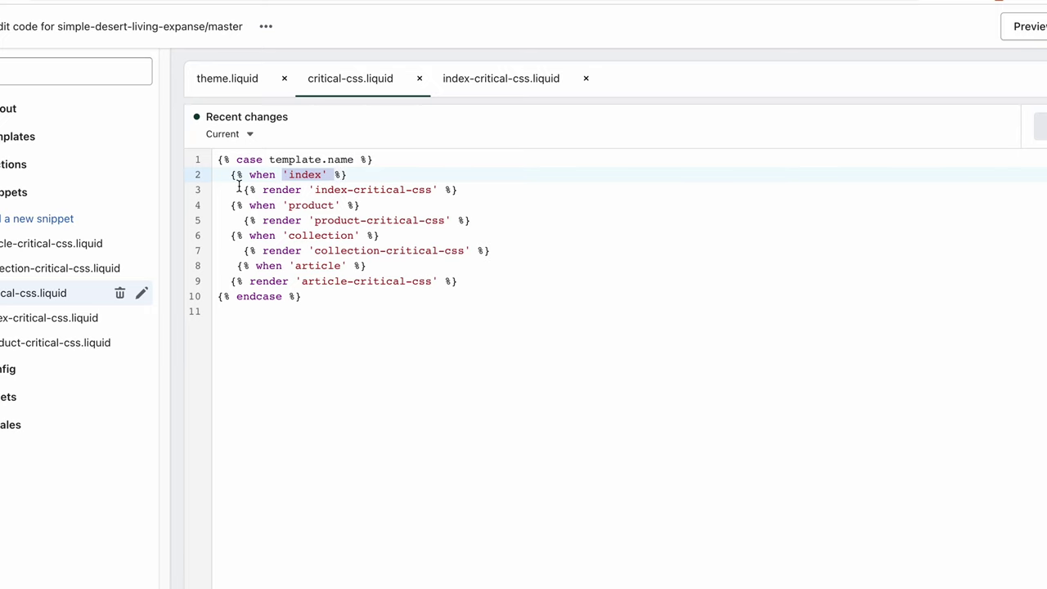
drag(240, 190, 439, 189)
Open index-critical-css.liquid and highlight its opening and closing style tags
click(516, 85)
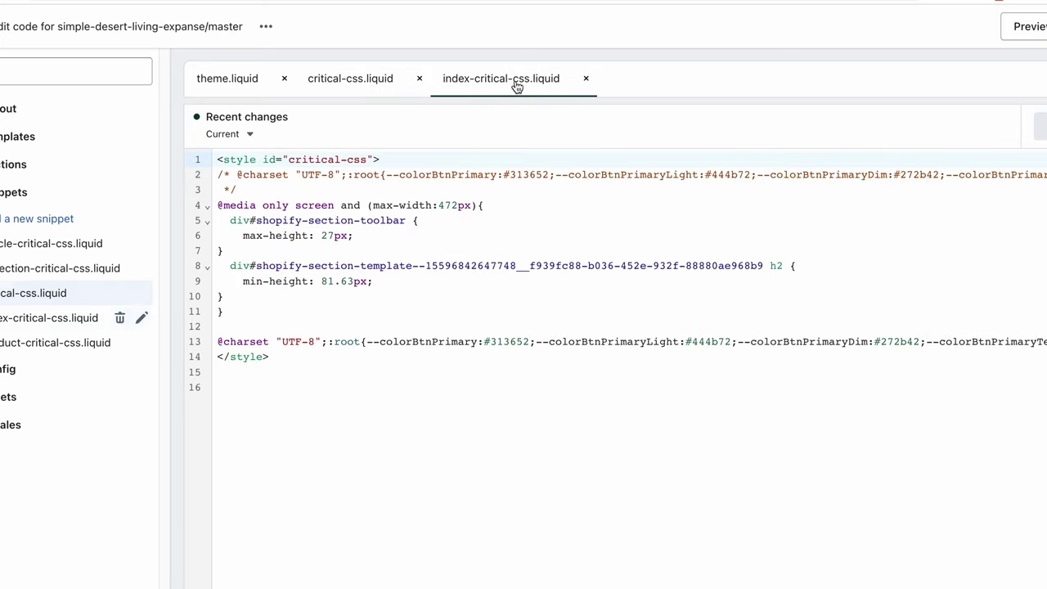
drag(216, 159, 370, 159)
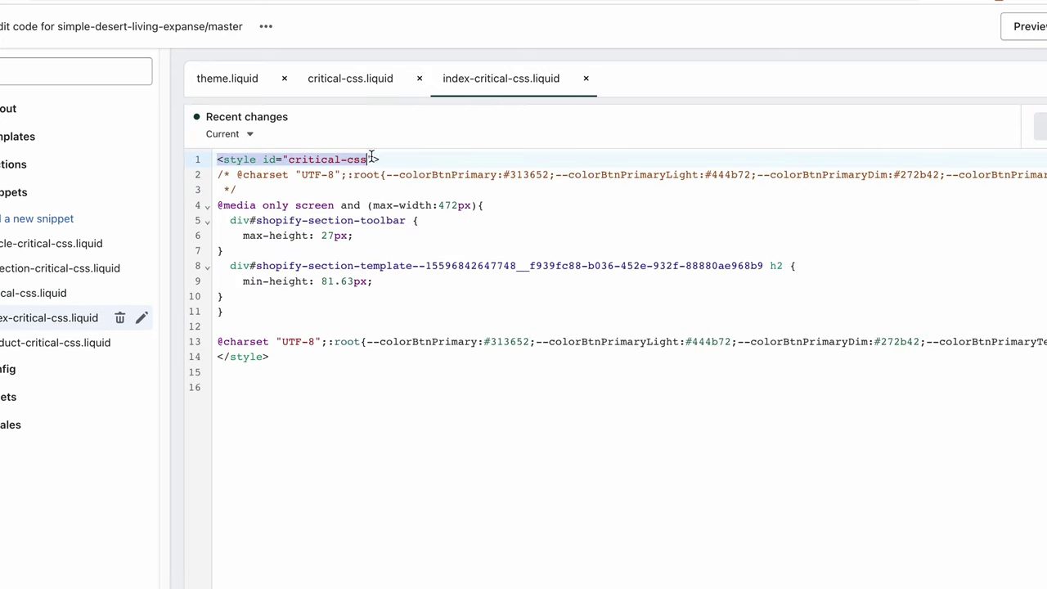
drag(268, 356, 198, 363)
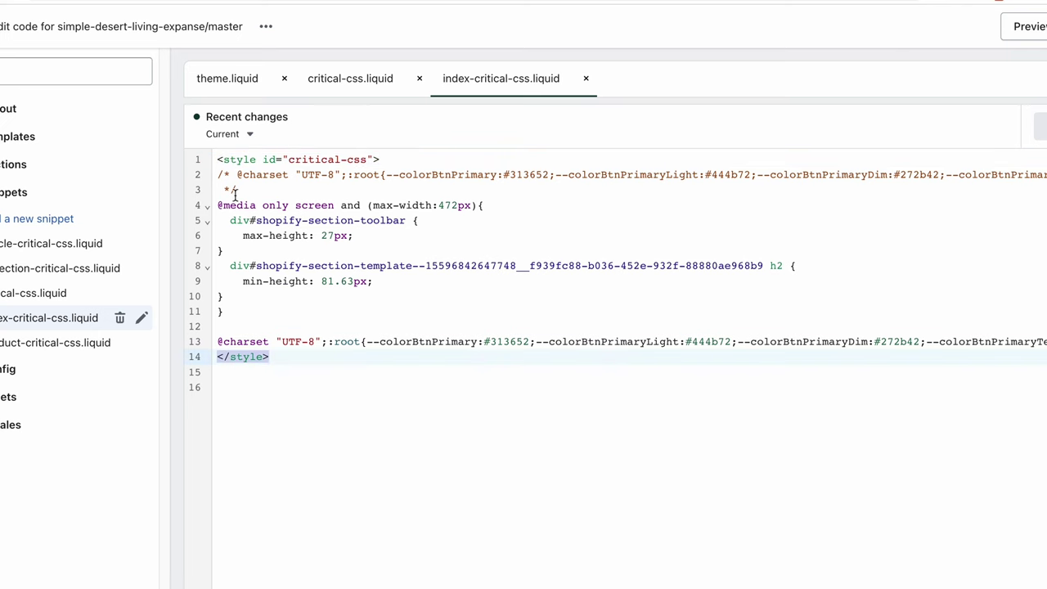